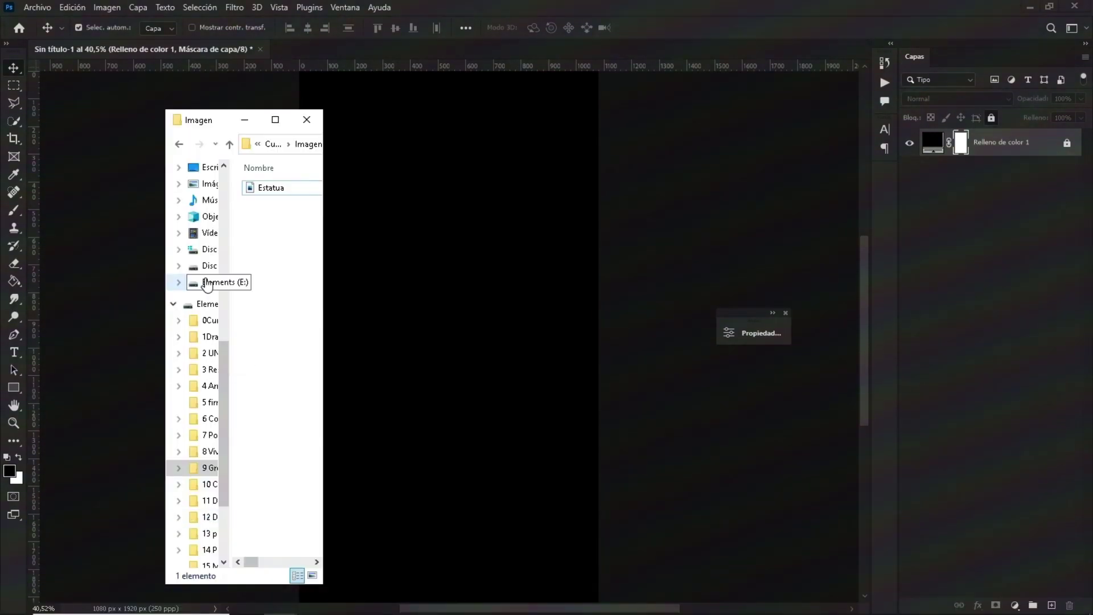
Place the Estatua statue photo and mask out its white background with Select Subject
{"action": "left_click_drag", "start_coordinate": [446, 234], "coordinate": [445, 233]}
{"action": "key", "text": "Return"}
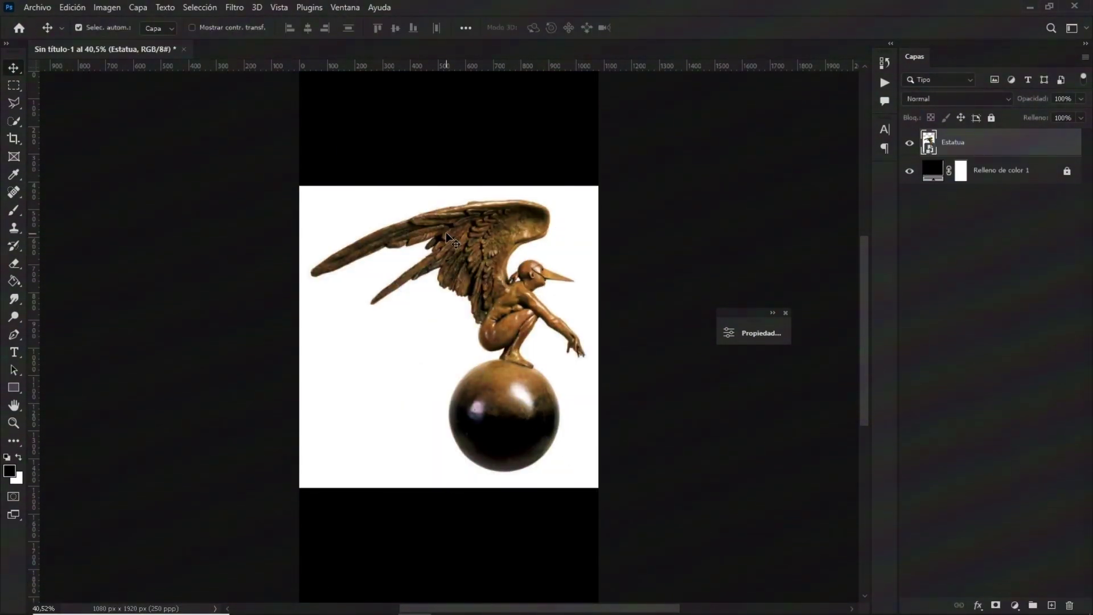
{"action": "key", "text": "w"}
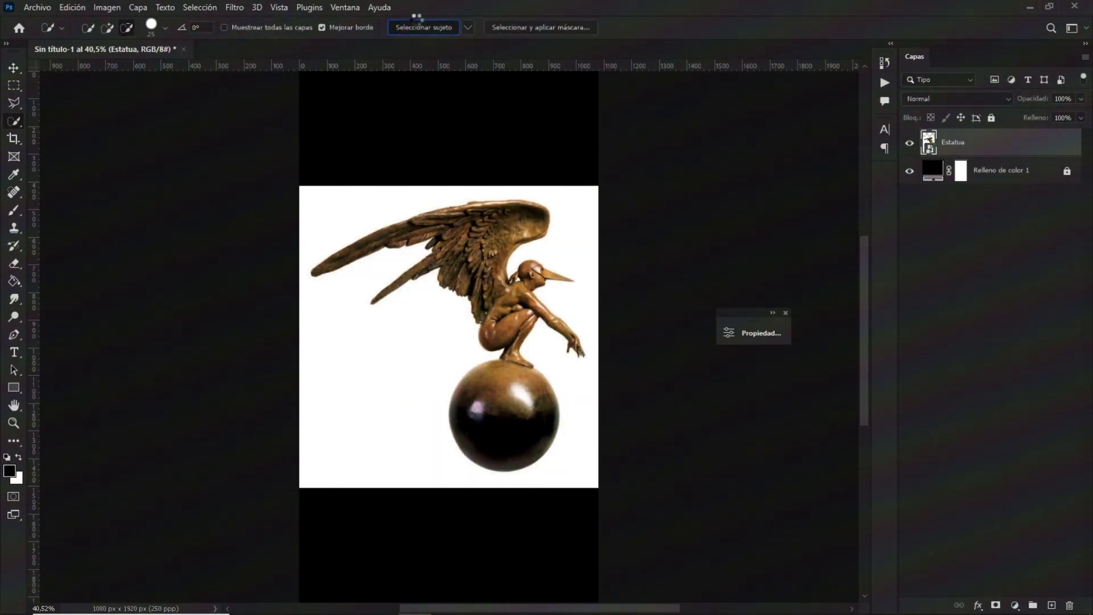
{"action": "left_click", "coordinate": [1004, 605]}
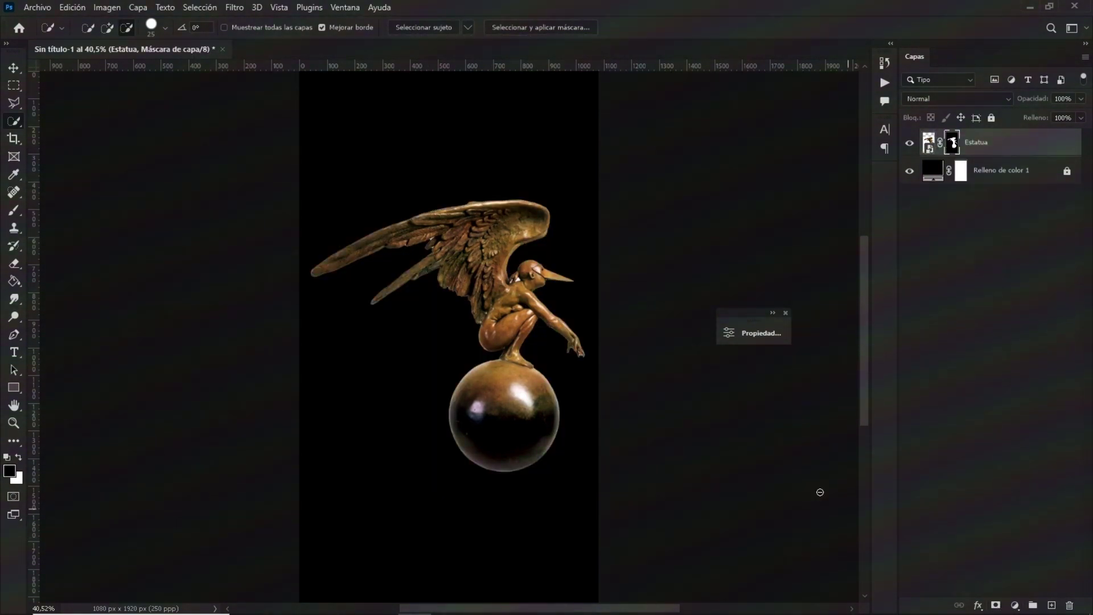
Fit the poster in view and target the statue image rather than its mask
{"action": "scroll", "coordinate": [451, 310], "scroll_direction": "up", "scroll_amount": 4}
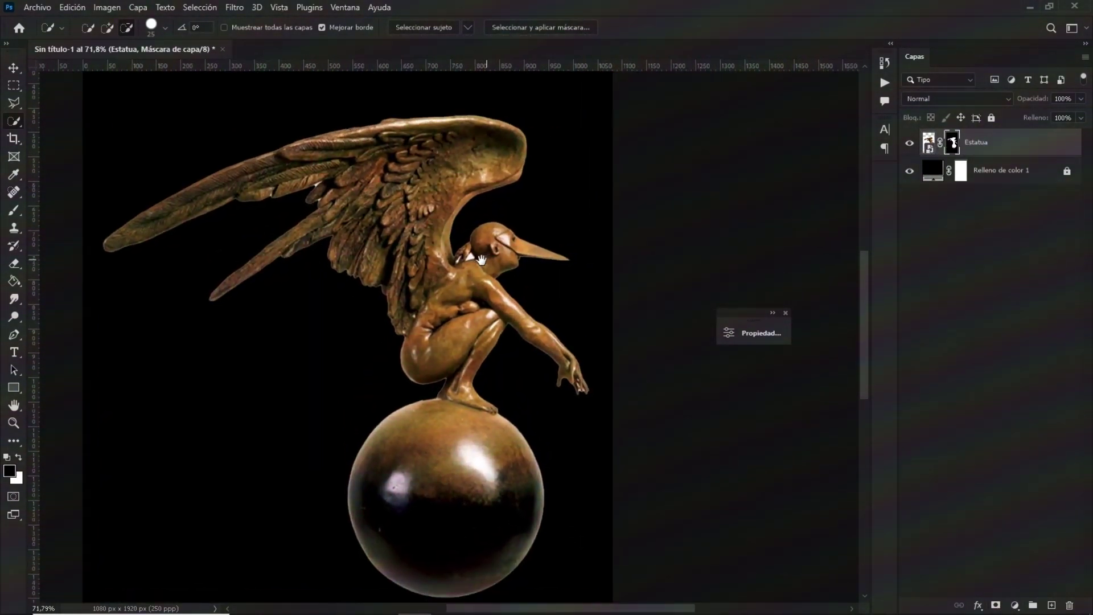
{"action": "left_click_drag", "start_coordinate": [481, 260], "coordinate": [475, 263]}
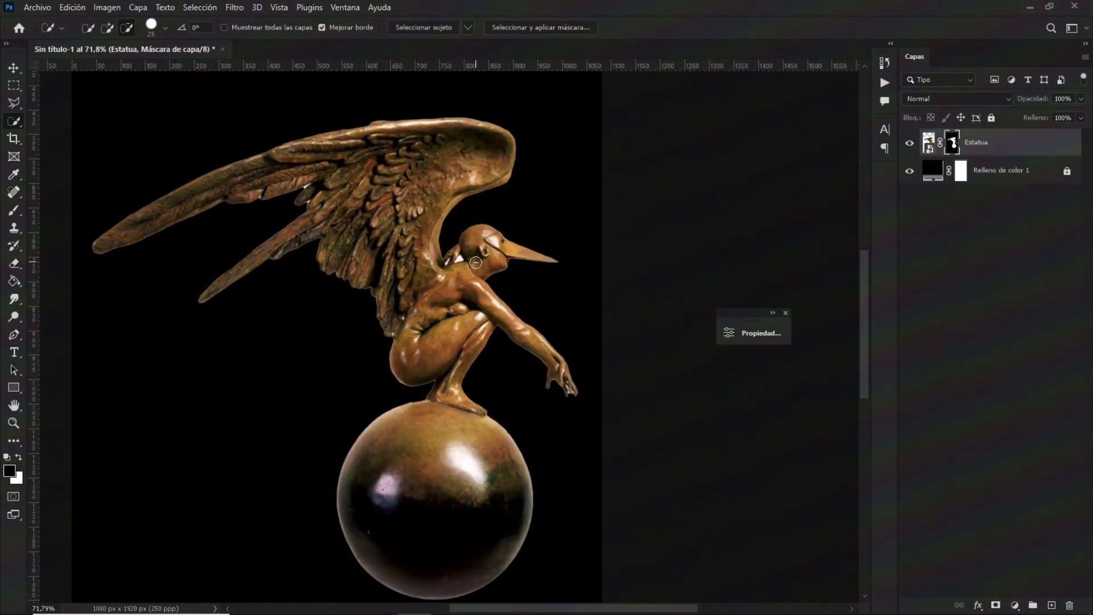
{"action": "key", "text": "ctrl+0"}
{"action": "key", "text": "v"}
{"action": "key", "text": "ctrl+2"}
Apply the Oil Paint smart filter to the statue with its default brush settings
{"action": "left_click", "coordinate": [234, 6]}
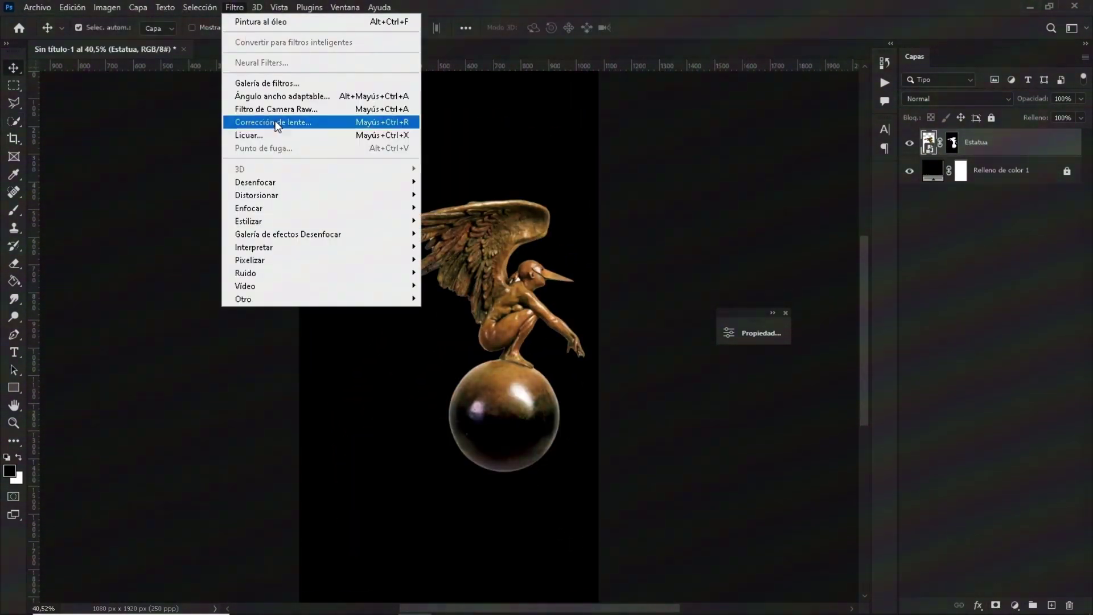
{"action": "left_click", "coordinate": [449, 272]}
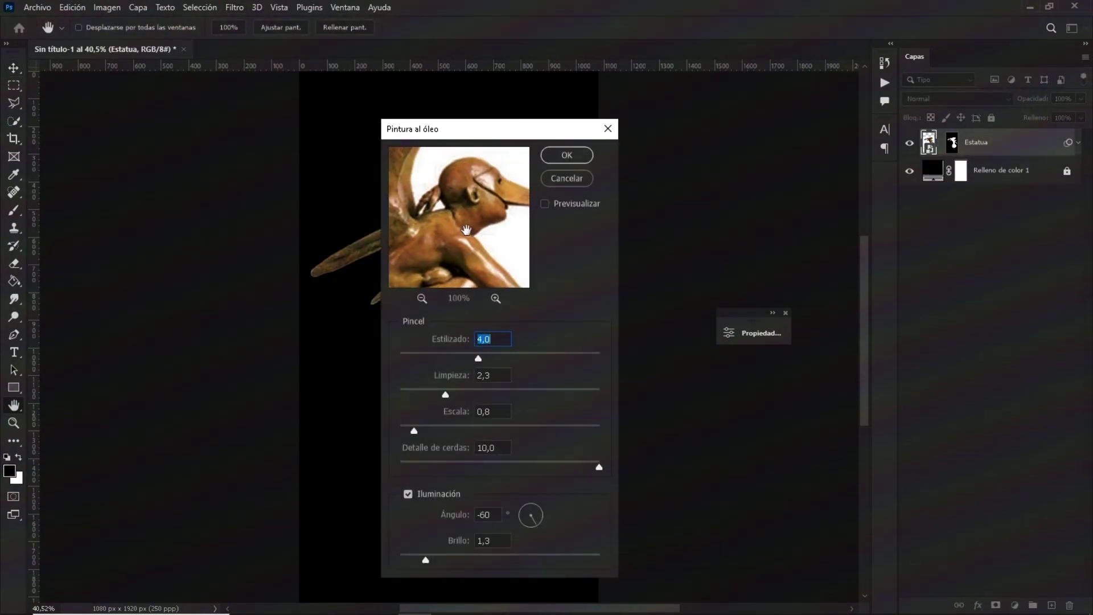
{"action": "left_click", "coordinate": [421, 298]}
{"action": "left_click", "coordinate": [422, 299]}
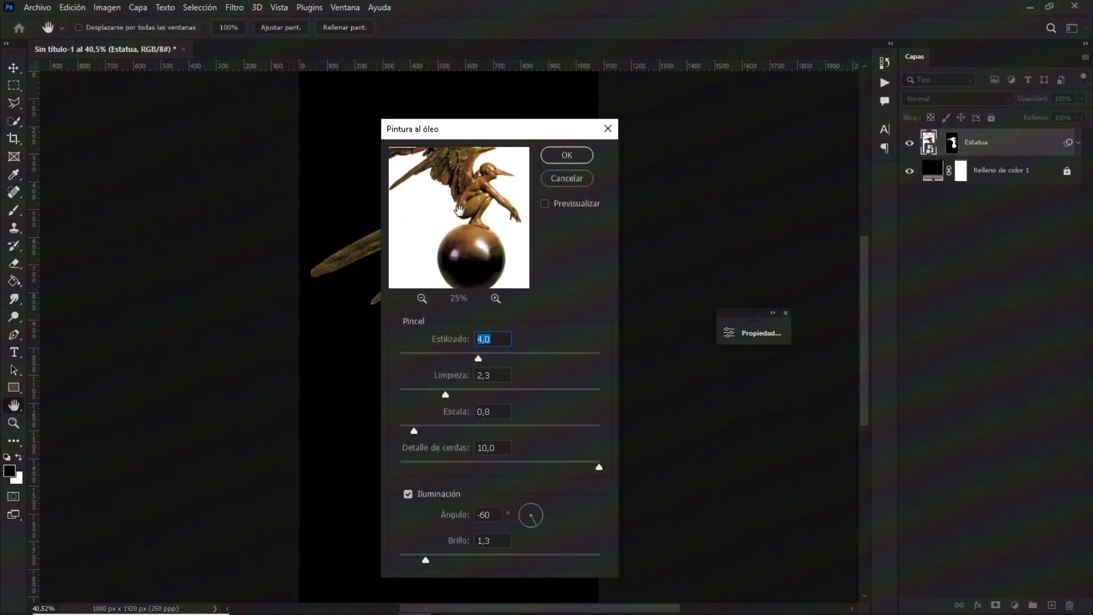
{"action": "left_click", "coordinate": [566, 154]}
Fit the whole poster in view and add a Gradient Map adjustment over the statue
{"action": "scroll", "coordinate": [532, 261], "scroll_direction": "up", "scroll_amount": 3}
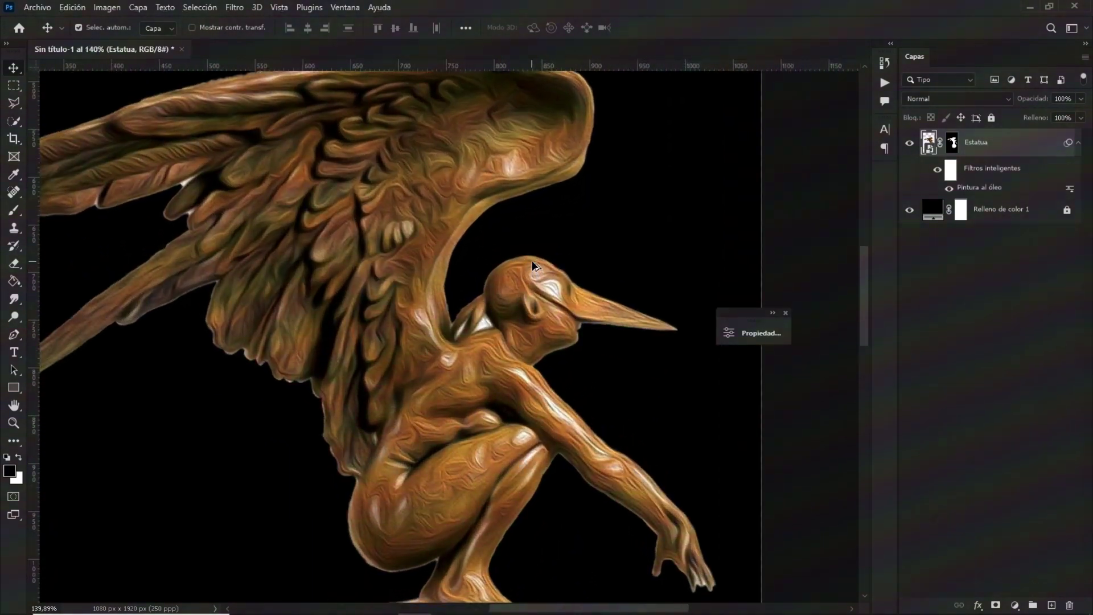
{"action": "key", "text": "ctrl+0"}
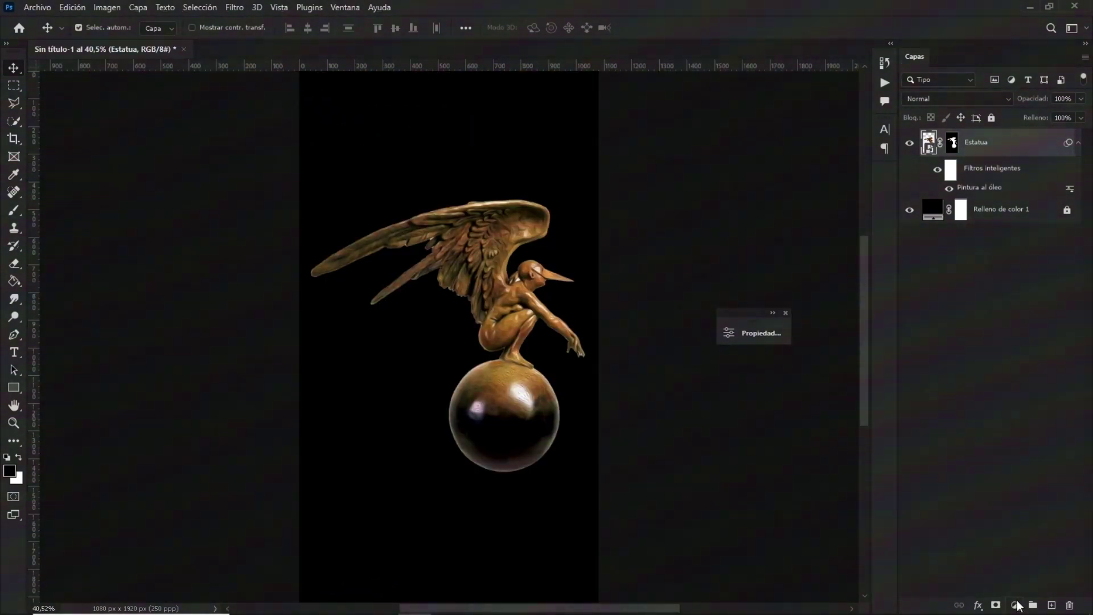
{"action": "left_click", "coordinate": [1018, 606]}
{"action": "left_click", "coordinate": [1008, 589]}
Give the gradient map the orange fiery preset and clip it to the Estatua layer
{"action": "left_click_drag", "start_coordinate": [569, 321], "coordinate": [433, 432]}
{"action": "left_click", "coordinate": [531, 485]}
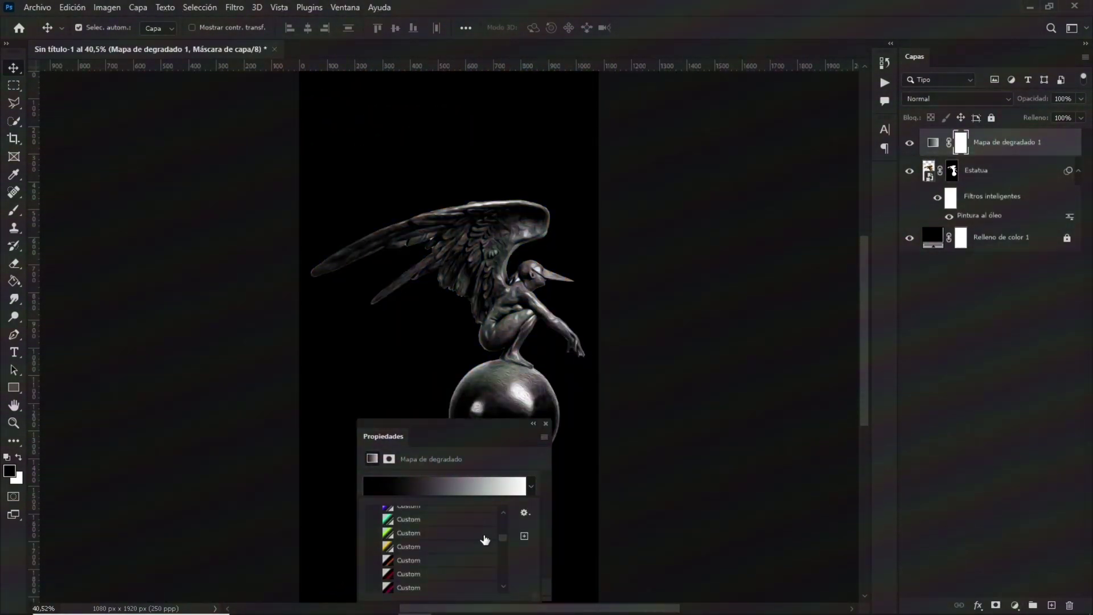
{"action": "left_click", "coordinate": [430, 531]}
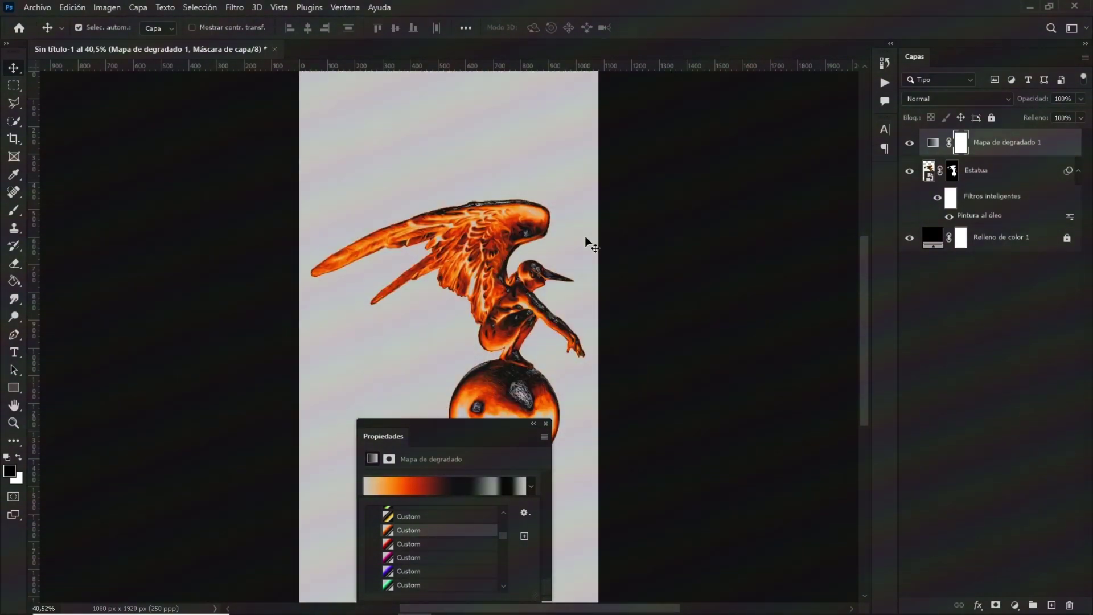
{"action": "left_click", "coordinate": [933, 154], "text": "alt"}
{"action": "left_click", "coordinate": [534, 425]}
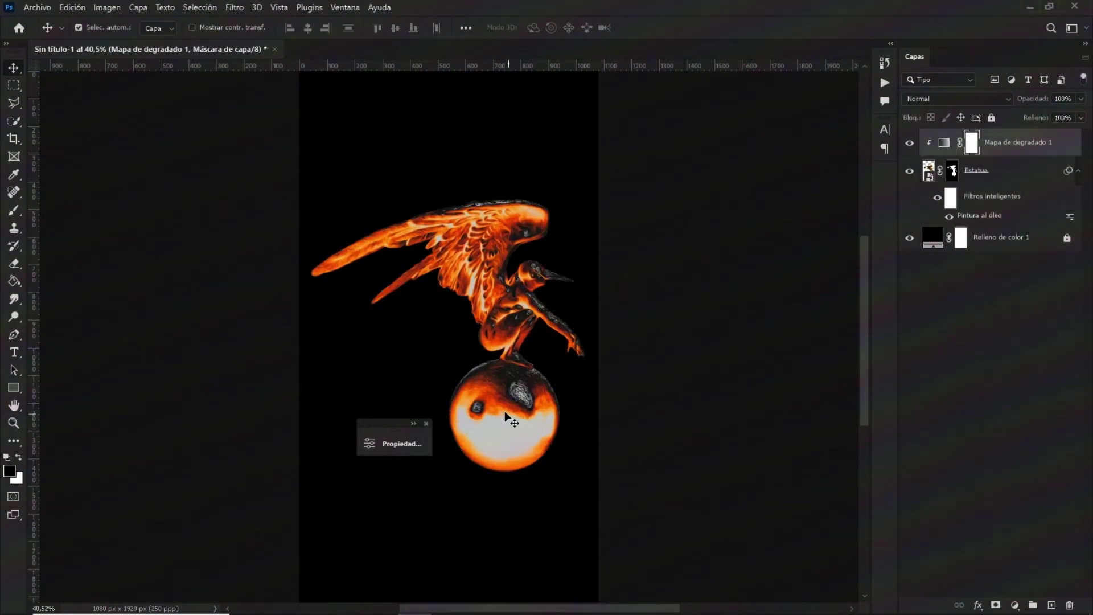
{"action": "left_click_drag", "start_coordinate": [399, 436], "coordinate": [645, 461]}
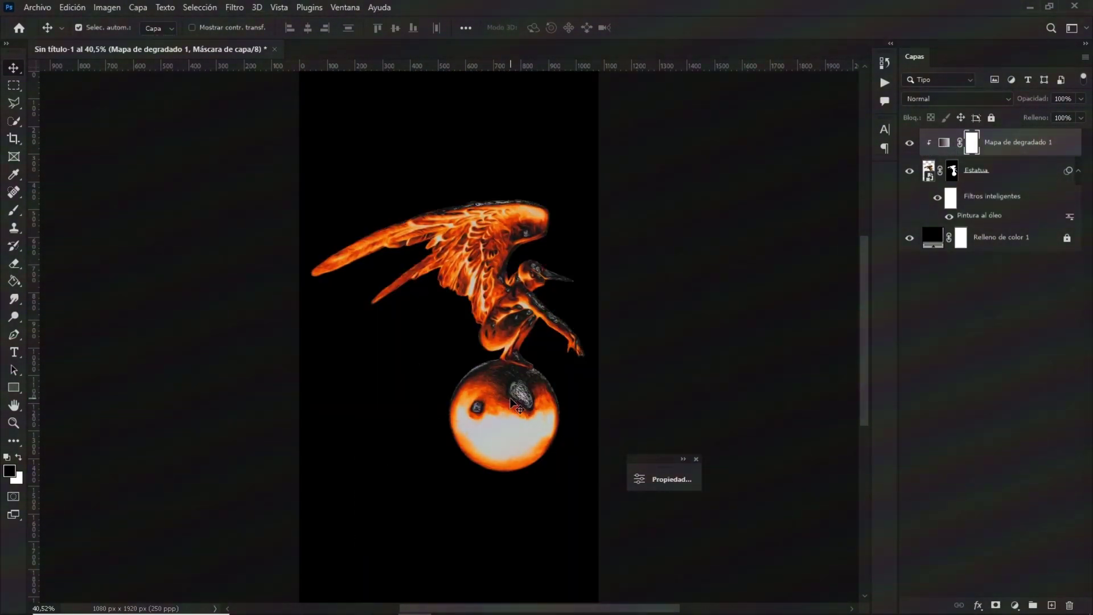
Move the statue higher on the poster and fine-tune its position
{"action": "left_click_drag", "start_coordinate": [511, 403], "coordinate": [511, 326]}
{"action": "mouse_move", "coordinate": [500, 229]}
{"action": "left_mouse_down"}
{"action": "mouse_move", "coordinate": [518, 242]}
{"action": "mouse_move", "coordinate": [498, 242]}
{"action": "left_mouse_up"}
{"action": "scroll", "coordinate": [555, 376], "scroll_direction": "up", "scroll_amount": 5}
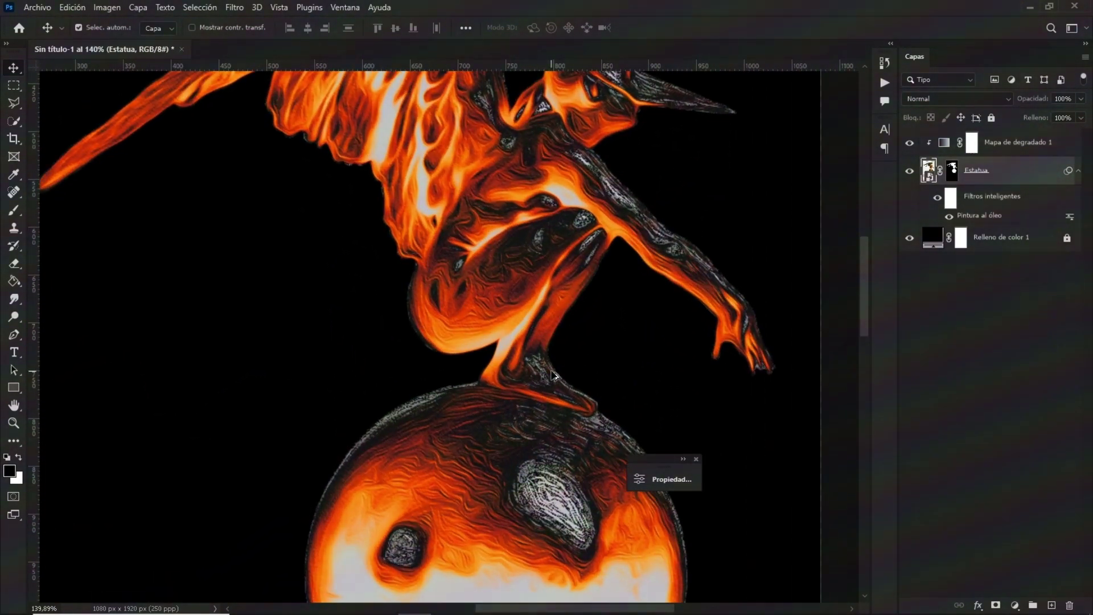
{"action": "scroll", "coordinate": [555, 375], "scroll_direction": "down", "scroll_amount": 5}
{"action": "scroll", "coordinate": [519, 451], "scroll_direction": "up", "scroll_amount": 1}
{"action": "scroll", "coordinate": [512, 390], "scroll_direction": "up", "scroll_amount": 5}
{"action": "scroll", "coordinate": [497, 279], "scroll_direction": "down", "scroll_amount": 1}
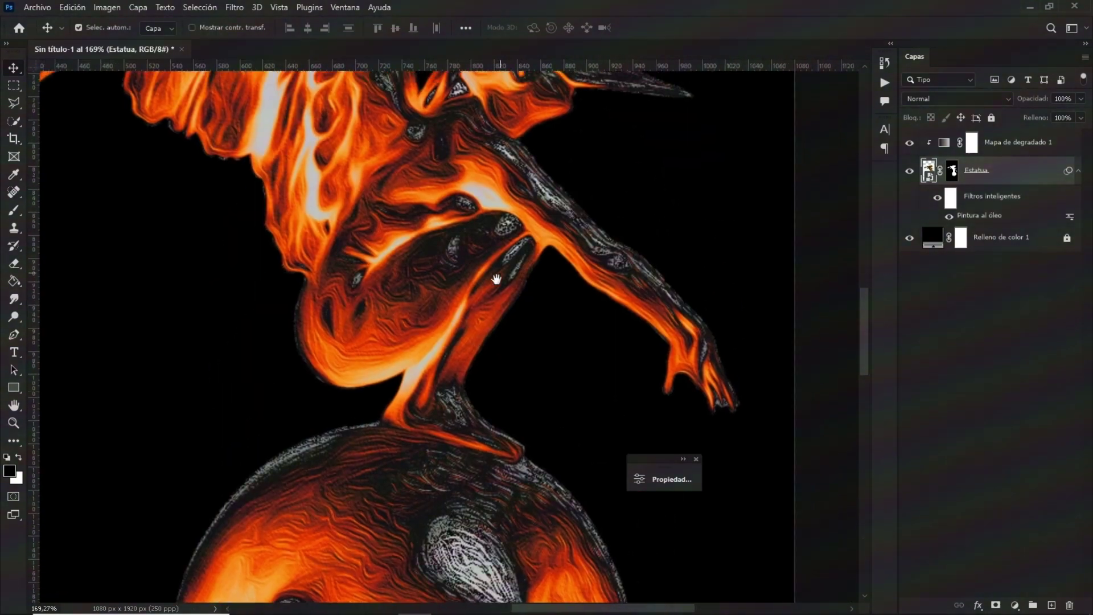
{"action": "scroll", "coordinate": [496, 279], "scroll_direction": "down", "scroll_amount": 3}
{"action": "scroll", "coordinate": [513, 399], "scroll_direction": "up", "scroll_amount": 3}
{"action": "scroll", "coordinate": [512, 399], "scroll_direction": "up", "scroll_amount": 1}
{"action": "scroll", "coordinate": [787, 355], "scroll_direction": "down", "scroll_amount": 5}
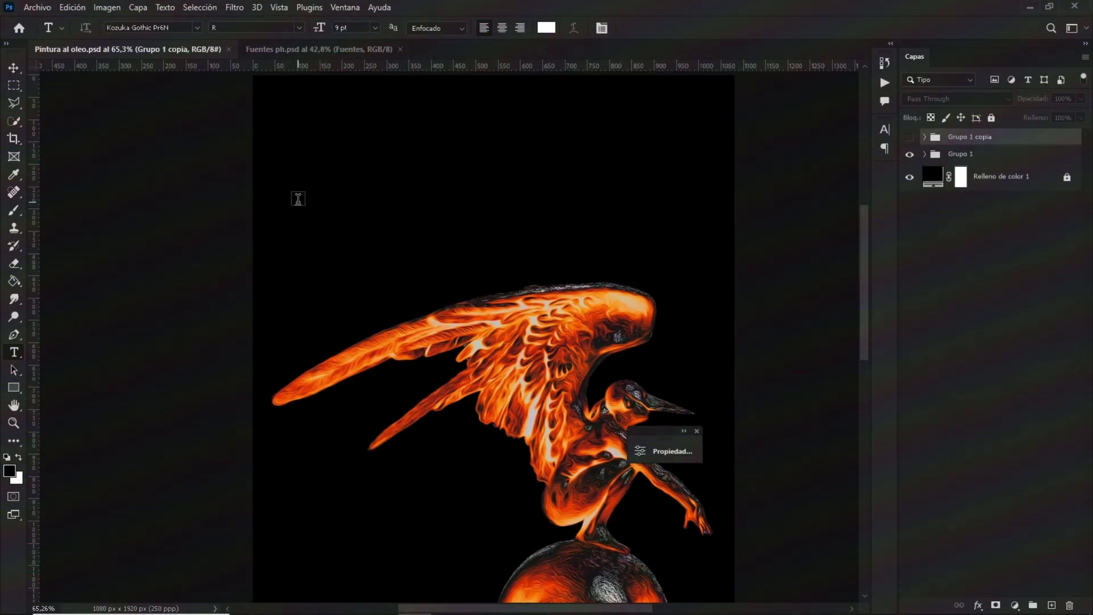
Add an enlarged 'SUFFERING' text layer near the top and nudge it down and right
{"action": "left_click", "coordinate": [298, 199]}
{"action": "type", "text": "SUFFERING"}
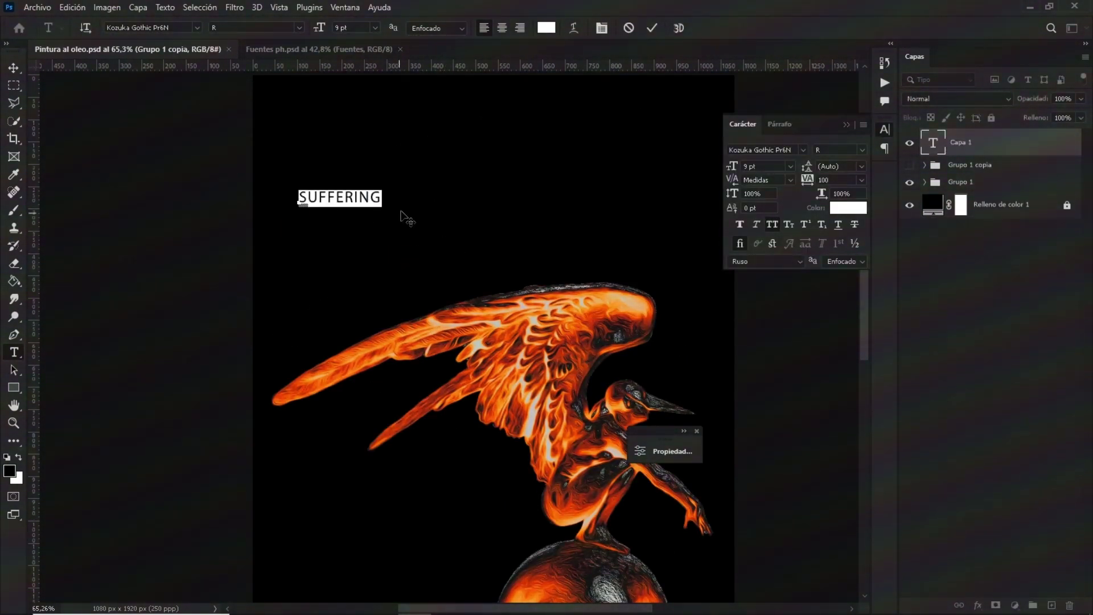
{"action": "left_click_drag", "start_coordinate": [320, 28], "coordinate": [344, 28]}
{"action": "key", "text": "ctrl+Return"}
{"action": "key", "text": "v"}
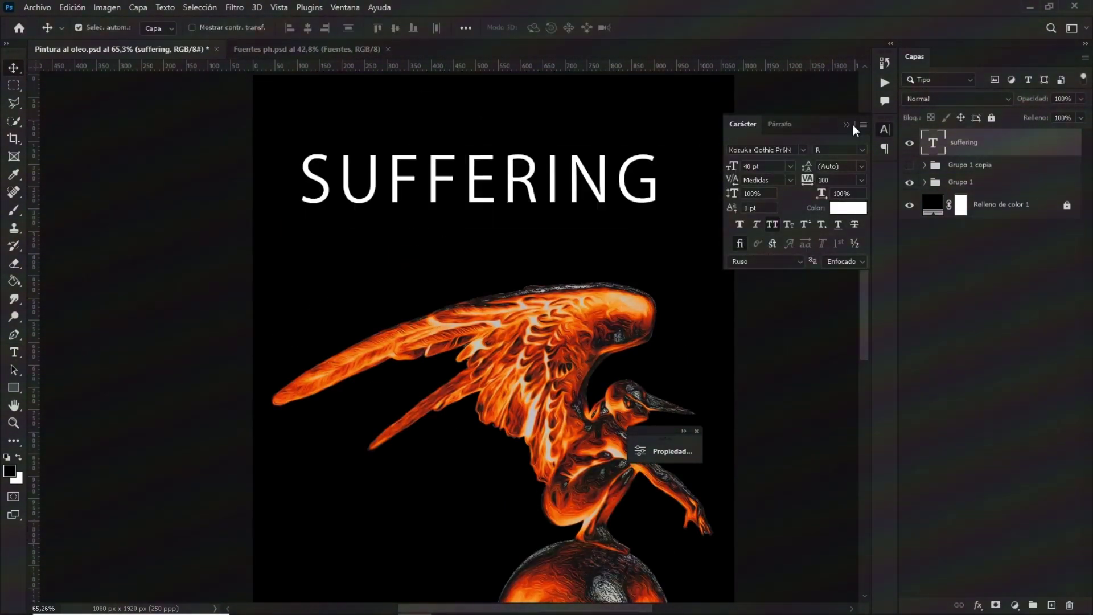
{"action": "left_click", "coordinate": [853, 128]}
{"action": "left_click_drag", "start_coordinate": [539, 200], "coordinate": [556, 237]}
Change the SUFFERING title's font to Zighead
{"action": "double_click", "coordinate": [557, 227]}
{"action": "left_click", "coordinate": [141, 28]}
{"action": "type", "text": "z"}
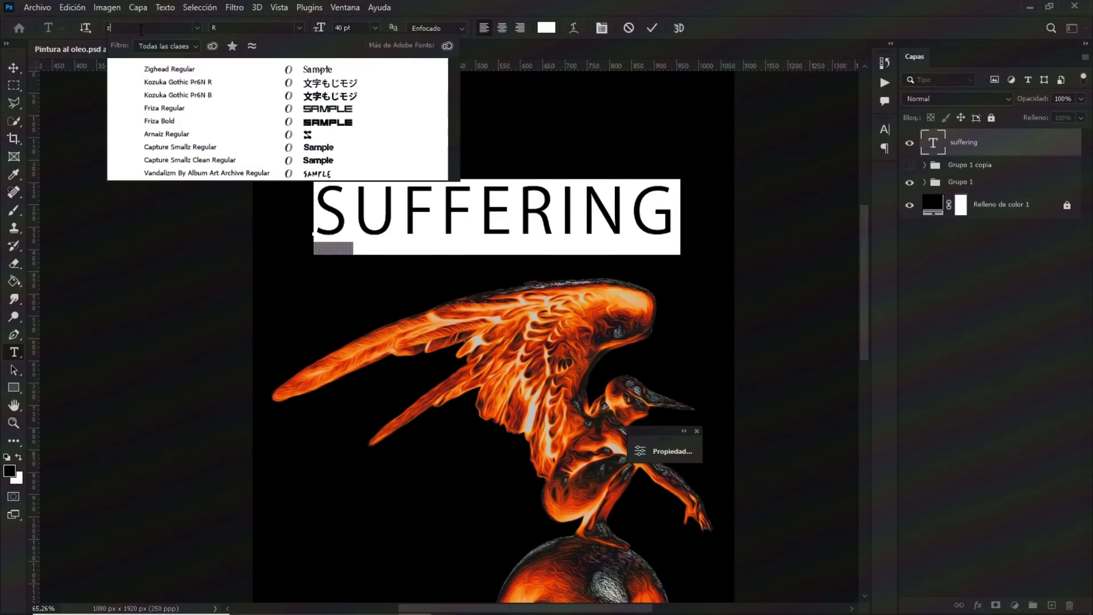
{"action": "type", "text": "i"}
{"action": "left_click", "coordinate": [169, 69]}
{"action": "key", "text": "ctrl+Return"}
Scale the title up and position it just above the statue's wings
{"action": "key", "text": "ctrl+t"}
{"action": "left_click_drag", "start_coordinate": [673, 251], "coordinate": [716, 268]}
{"action": "left_click_drag", "start_coordinate": [654, 228], "coordinate": [660, 285]}
{"action": "scroll", "coordinate": [661, 344], "scroll_direction": "down", "scroll_amount": 1}
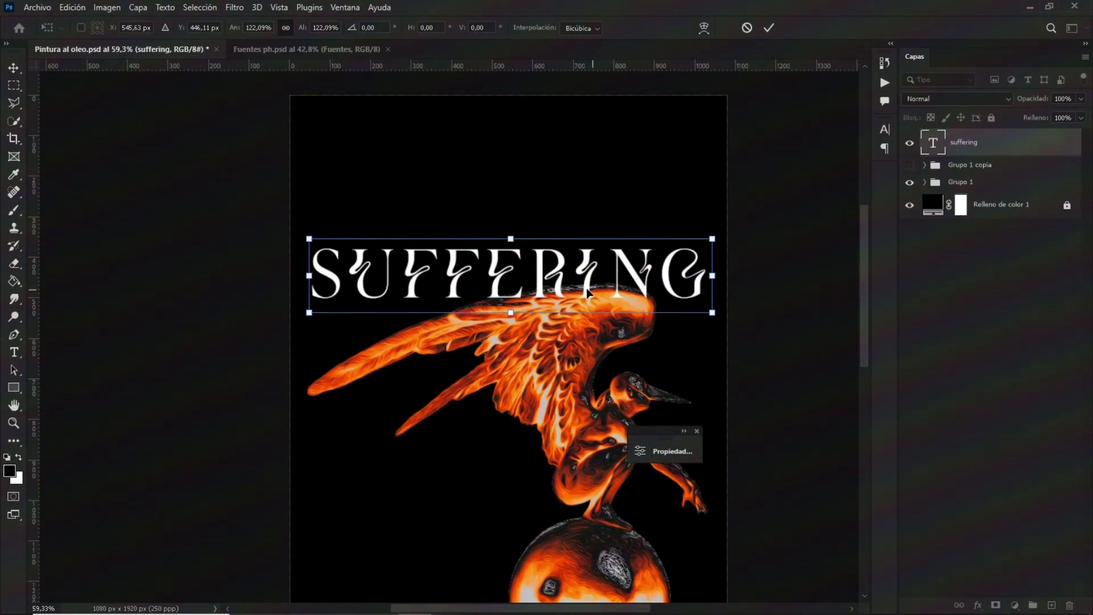
{"action": "left_click_drag", "start_coordinate": [588, 292], "coordinate": [589, 269]}
{"action": "key", "text": "Return"}
{"action": "double_click", "coordinate": [545, 213]}
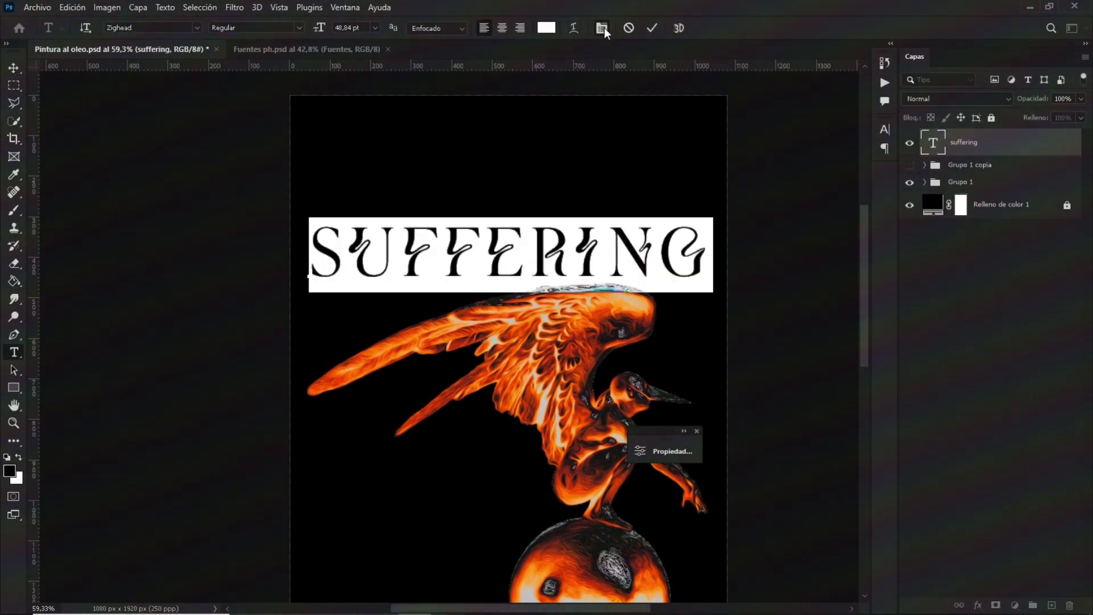
{"action": "left_click", "coordinate": [602, 28]}
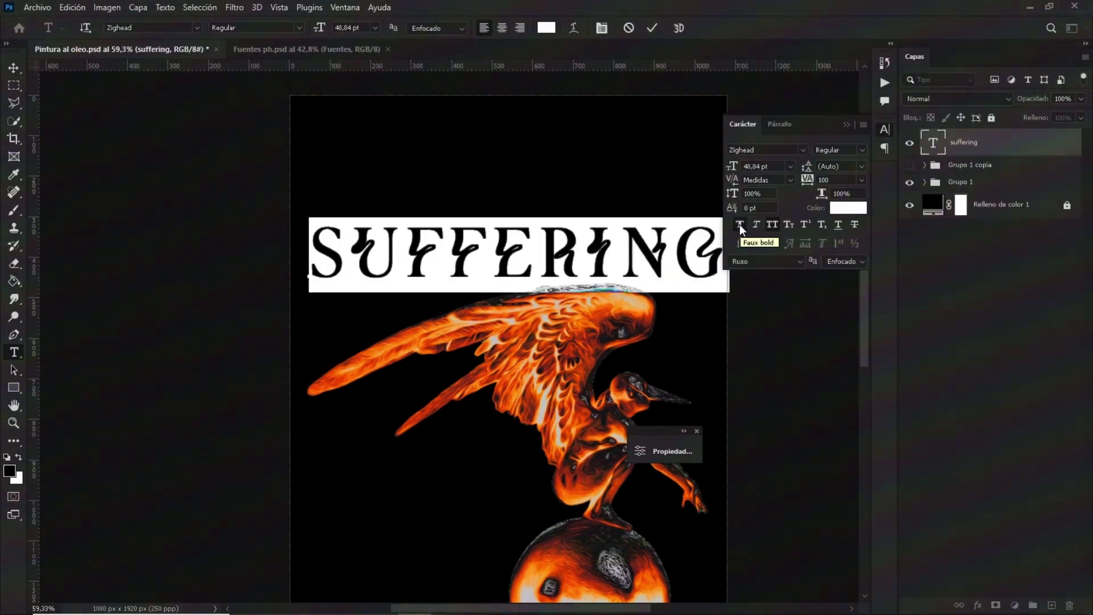
{"action": "left_click", "coordinate": [14, 67]}
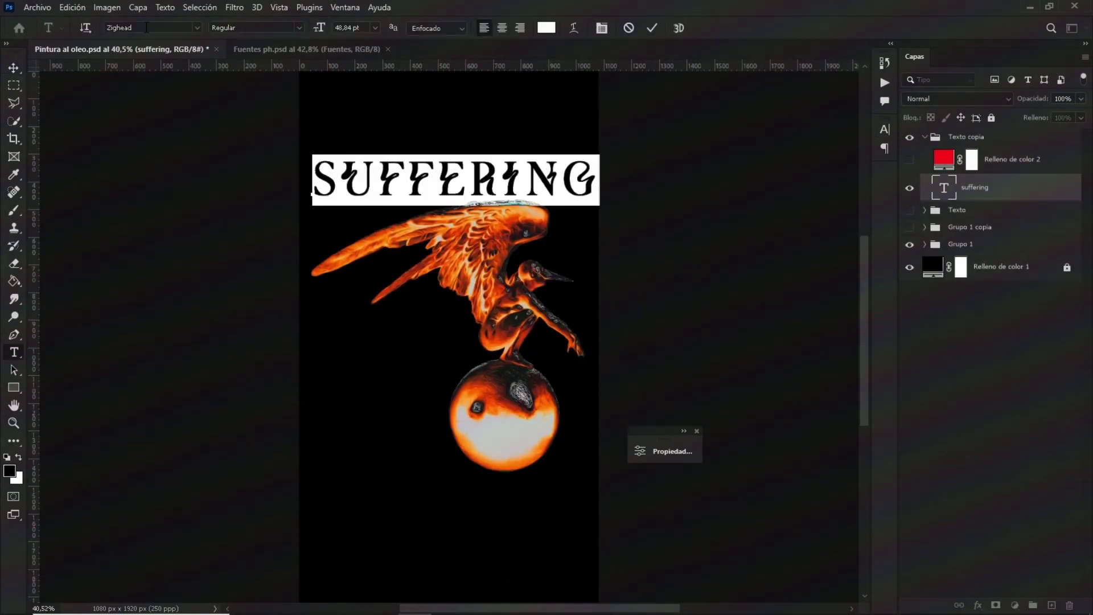
Give SUFFERING a new font, centre it over the statue and stretch it taller
{"action": "left_click", "coordinate": [196, 27]}
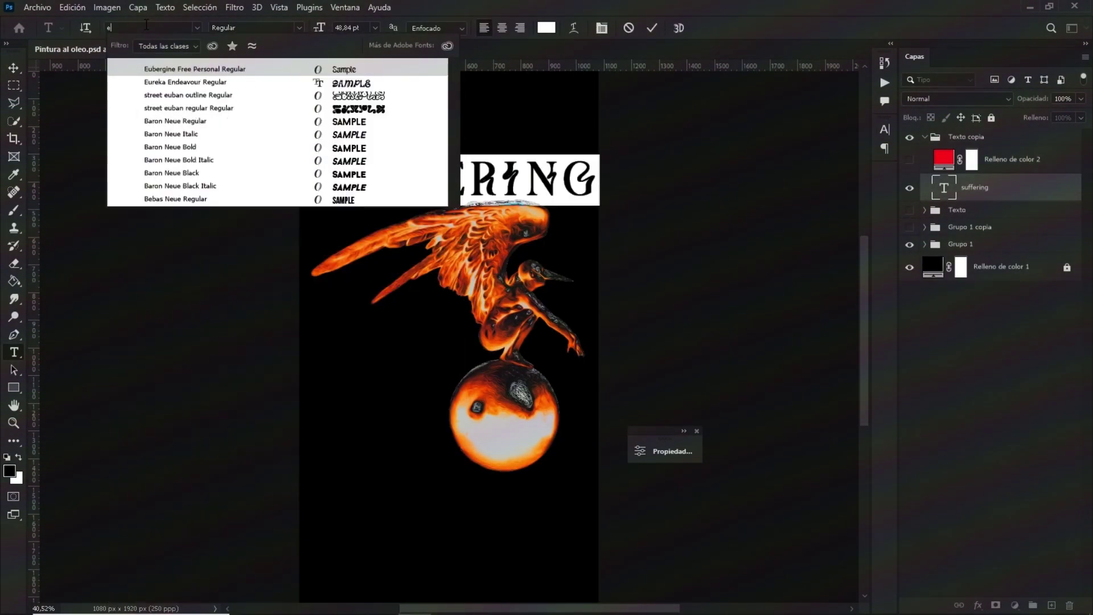
{"action": "left_click", "coordinate": [243, 71]}
{"action": "left_click", "coordinate": [652, 28]}
{"action": "key", "text": "ctrl+t"}
{"action": "left_click_drag", "start_coordinate": [482, 161], "coordinate": [494, 167]}
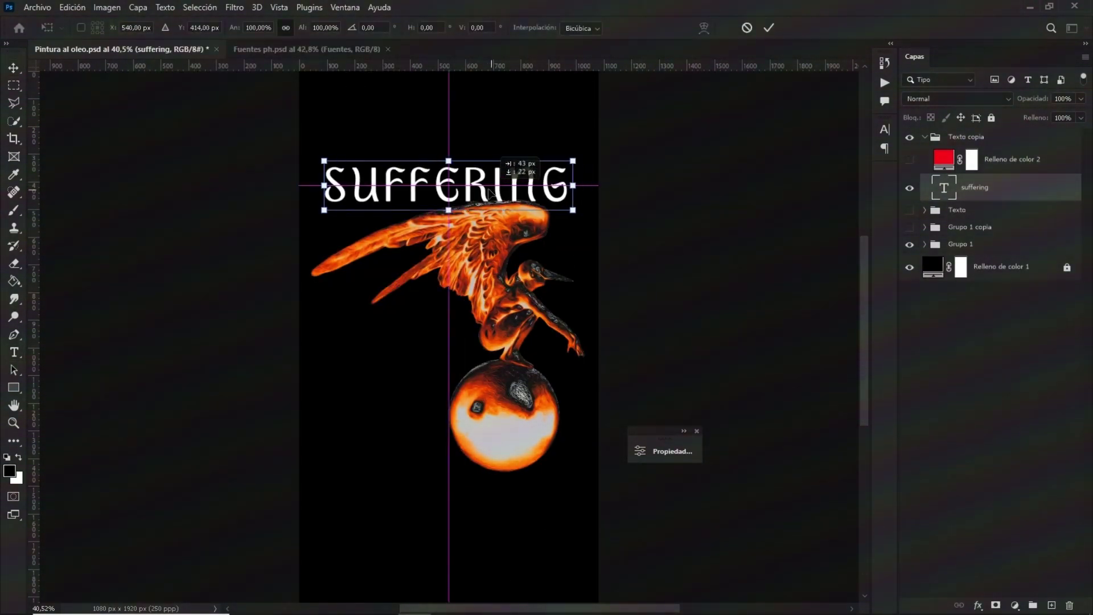
{"action": "right_click", "coordinate": [488, 192]}
{"action": "left_click", "coordinate": [430, 226]}
{"action": "left_click_drag", "start_coordinate": [448, 210], "coordinate": [466, 237]}
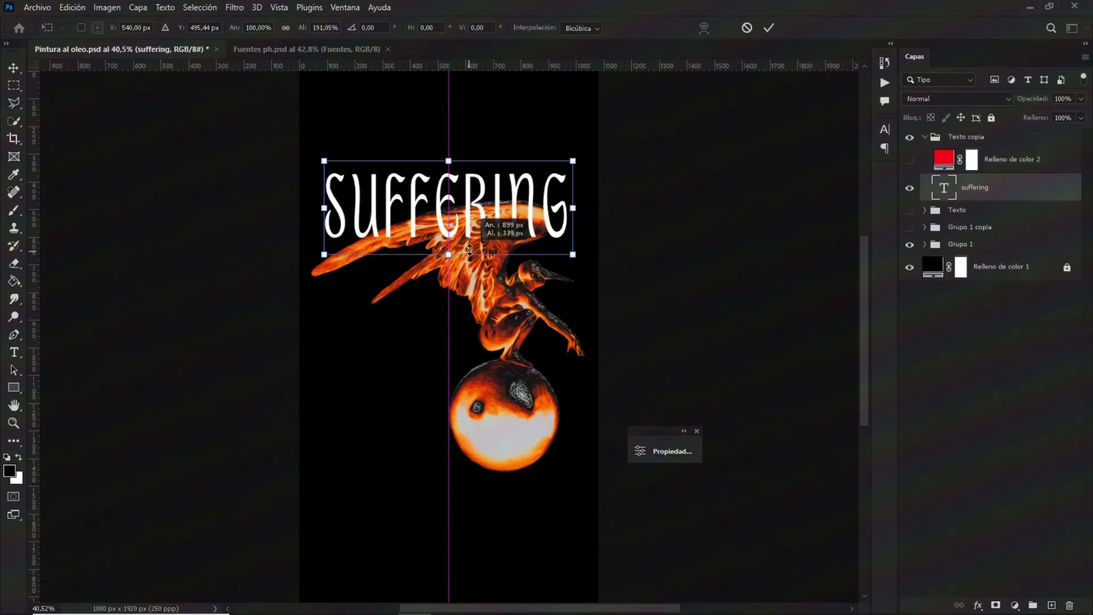
{"action": "key", "text": "Return"}
Make the SUFFERING text white in the Character panel
{"action": "double_click", "coordinate": [943, 188]}
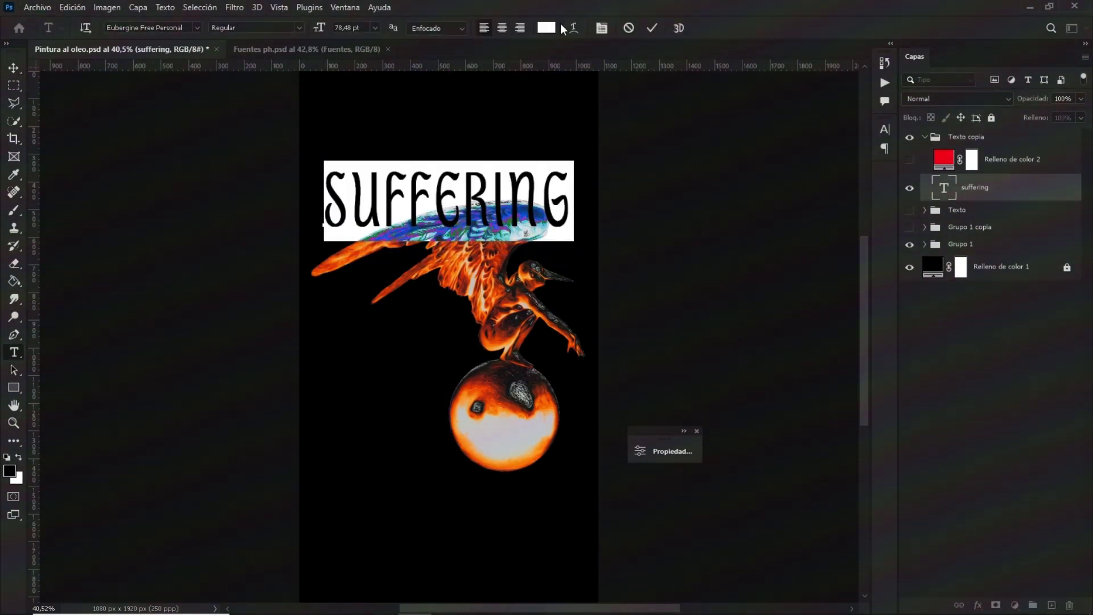
{"action": "left_click", "coordinate": [602, 28]}
{"action": "left_click_drag", "start_coordinate": [825, 115], "coordinate": [603, 98]}
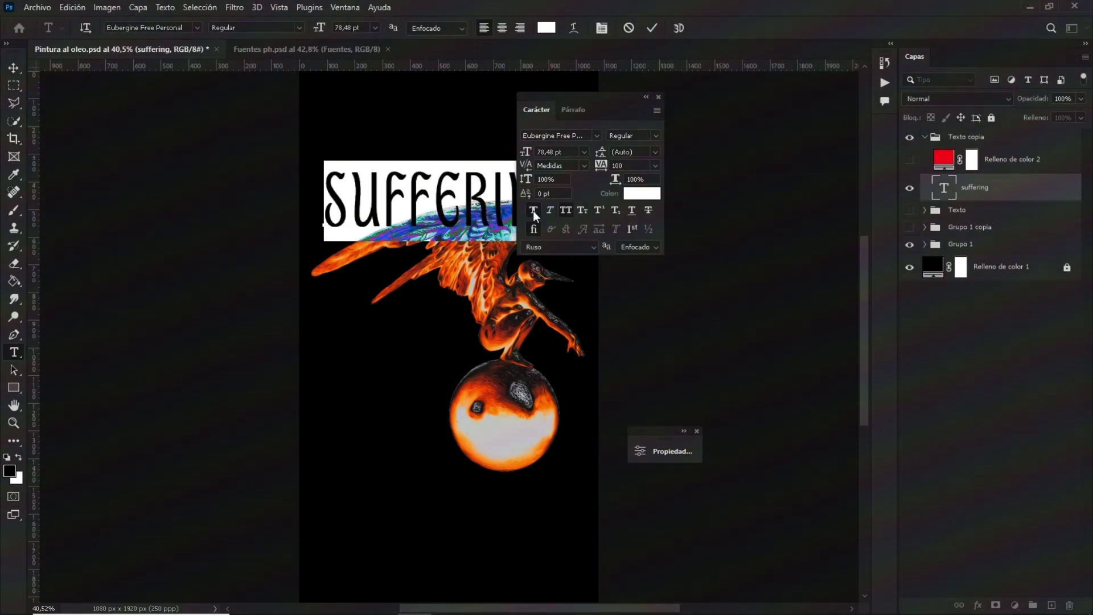
{"action": "key", "text": "ctrl+Return"}
Duplicate the title layer and convert the copy to a smart object
{"action": "key", "text": "ctrl+j"}
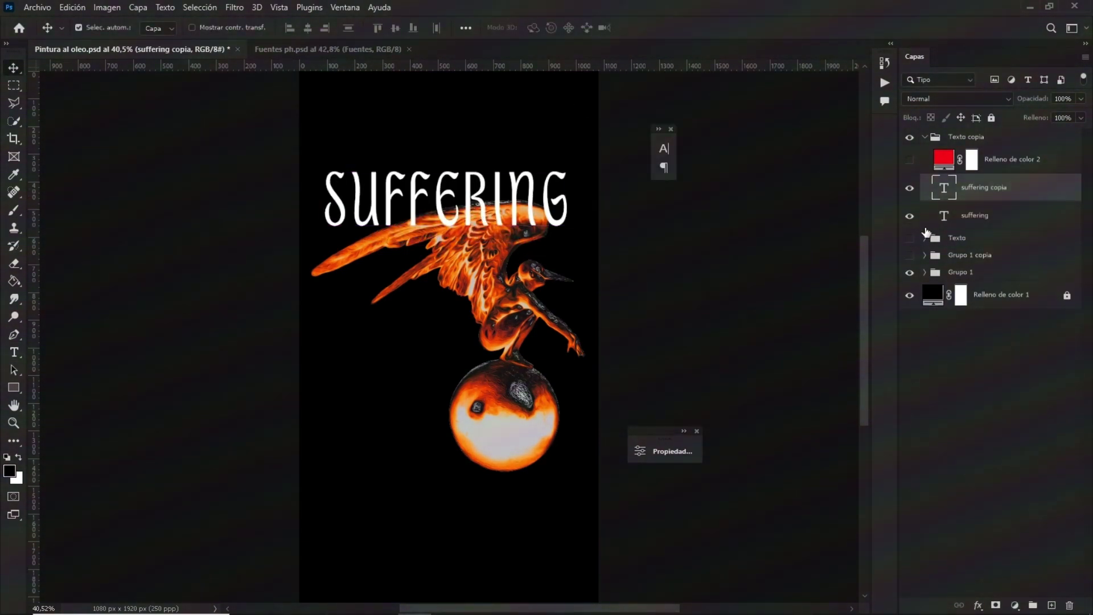
{"action": "right_click", "coordinate": [1005, 186]}
{"action": "left_click", "coordinate": [855, 194]}
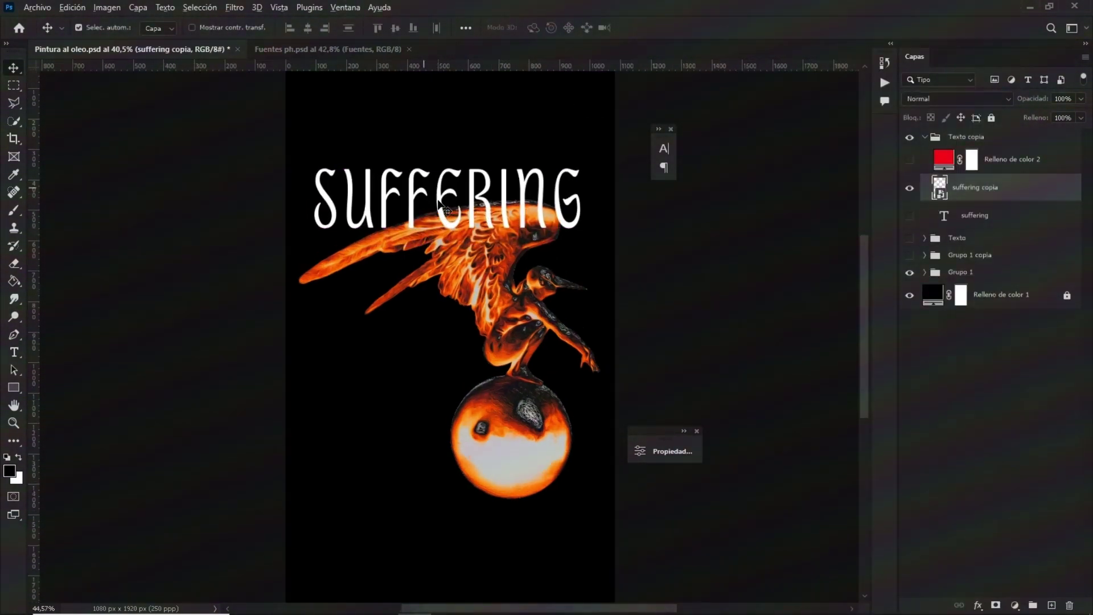
{"action": "scroll", "coordinate": [393, 171], "scroll_direction": "up", "scroll_amount": 5}
Warp the SUFFERING copy, dragging both bottom ends down into a drooping arc
{"action": "key", "text": "ctrl+t"}
{"action": "right_click", "coordinate": [532, 232]}
{"action": "left_click", "coordinate": [569, 375]}
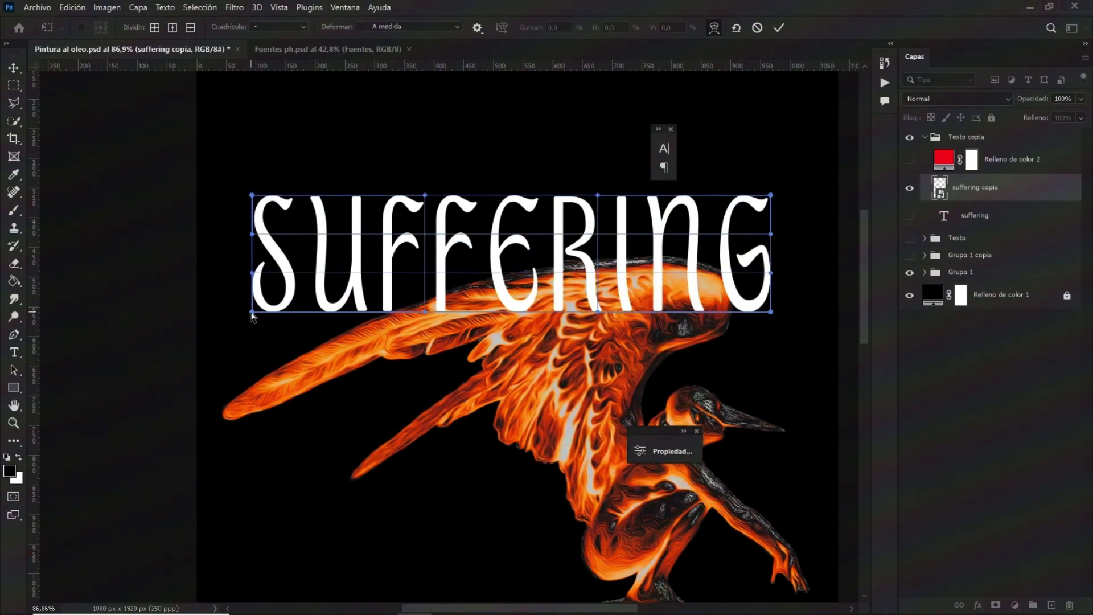
{"action": "left_click_drag", "start_coordinate": [253, 312], "coordinate": [248, 457]}
{"action": "left_click_drag", "start_coordinate": [770, 312], "coordinate": [774, 439]}
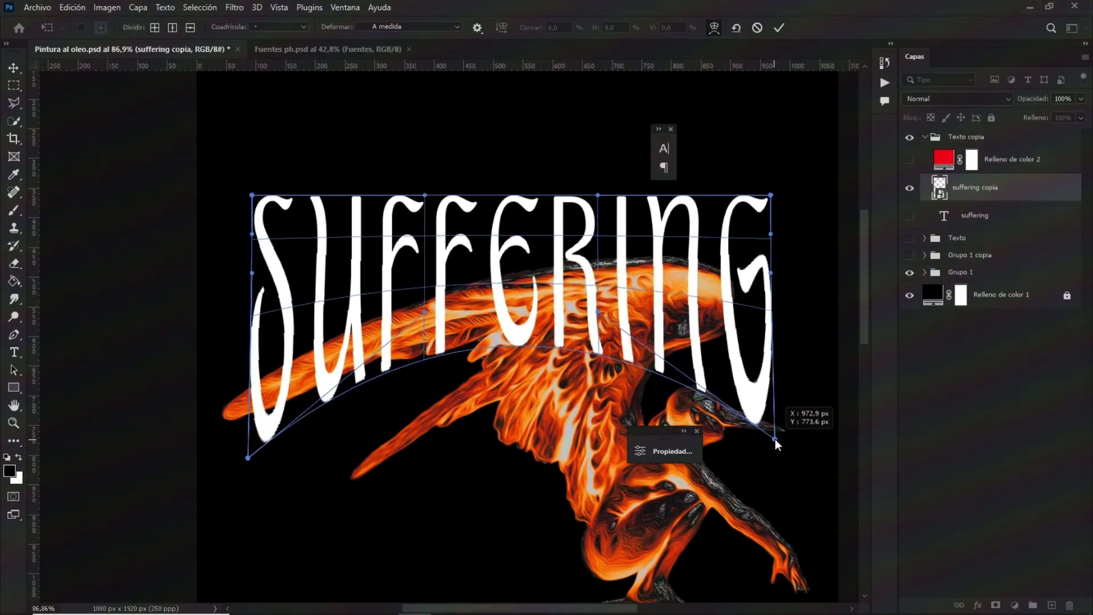
{"action": "left_click", "coordinate": [779, 27]}
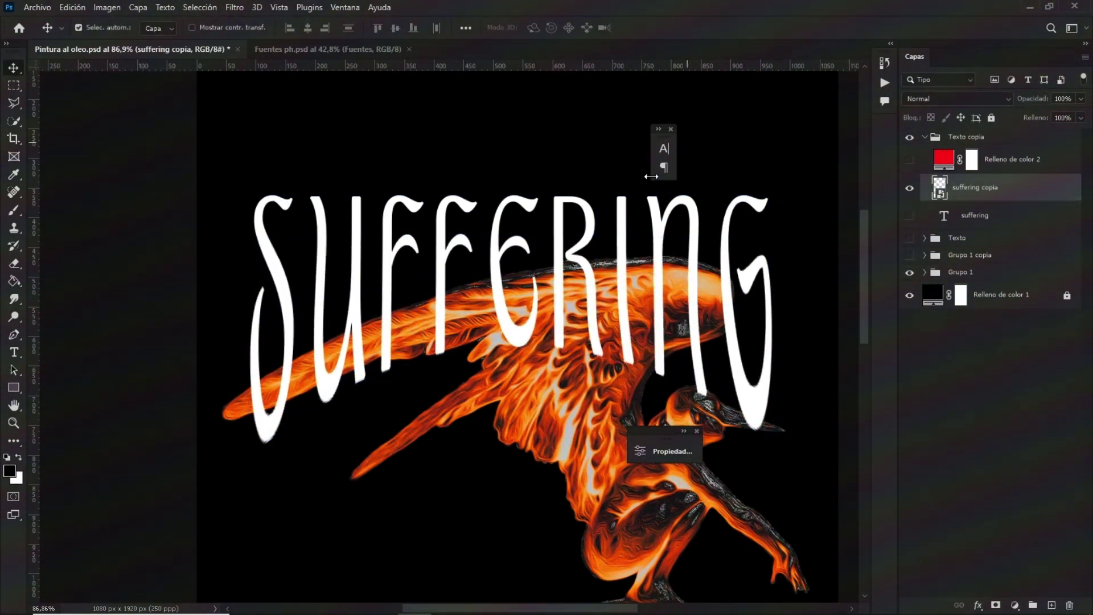
{"action": "scroll", "coordinate": [476, 292], "scroll_direction": "down", "scroll_amount": 3}
{"action": "scroll", "coordinate": [471, 190], "scroll_direction": "up", "scroll_amount": 4}
Show the red 'Relleno de color 2' fill and clip it to the warped title
{"action": "key", "text": "ctrl+t"}
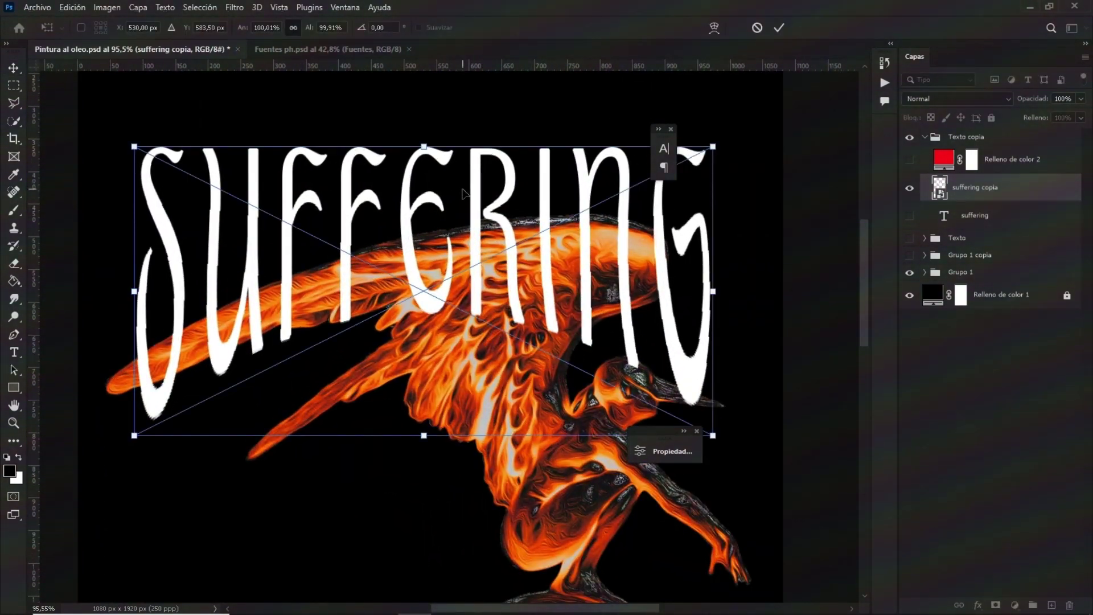
{"action": "key", "text": "Return"}
{"action": "left_click", "coordinate": [909, 159]}
{"action": "key", "text": "ctrl+alt+g"}
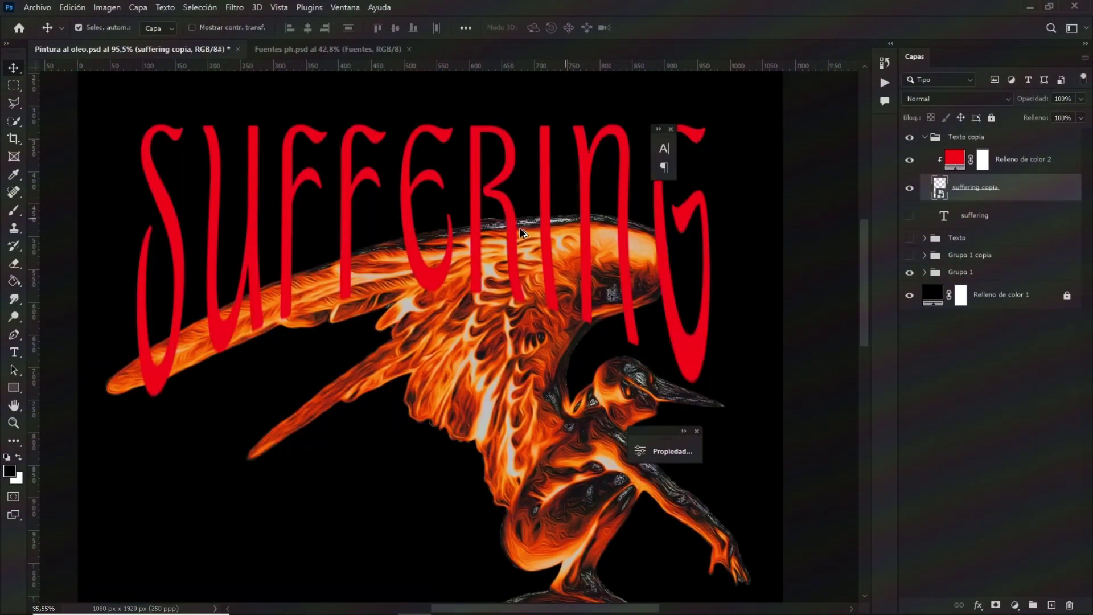
{"action": "left_click_drag", "start_coordinate": [499, 326], "coordinate": [494, 400]}
{"action": "key", "text": "ctrl+t"}
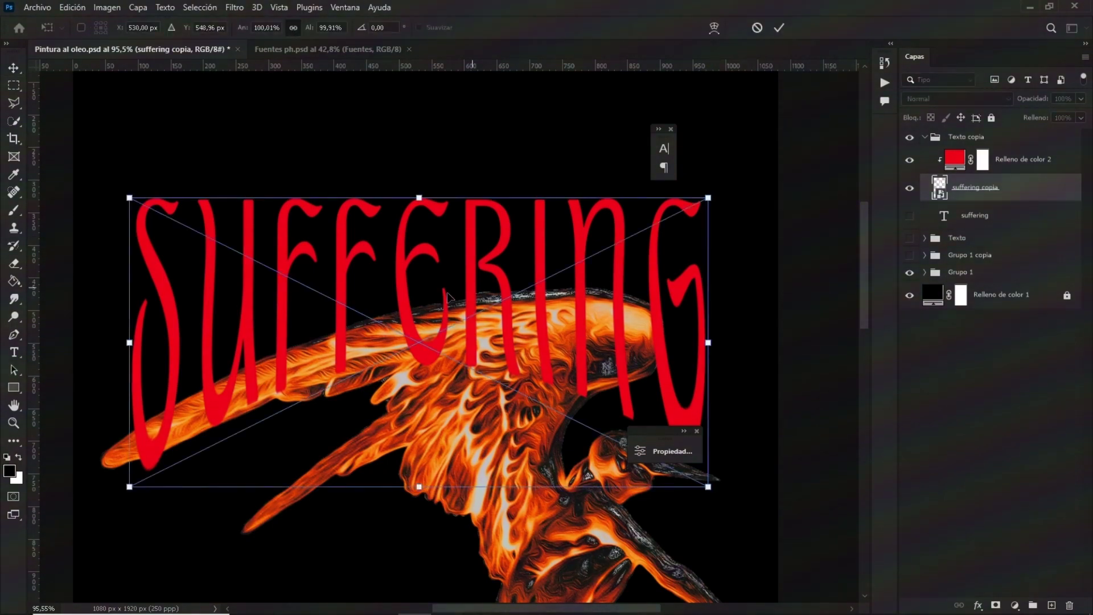
{"action": "left_click", "coordinate": [234, 6]}
{"action": "key", "text": "Escape"}
{"action": "key", "text": "Escape"}
Open Liquify on the title, set backdrop opacity to 100 and smear letter bottoms downward
{"action": "left_click", "coordinate": [234, 6]}
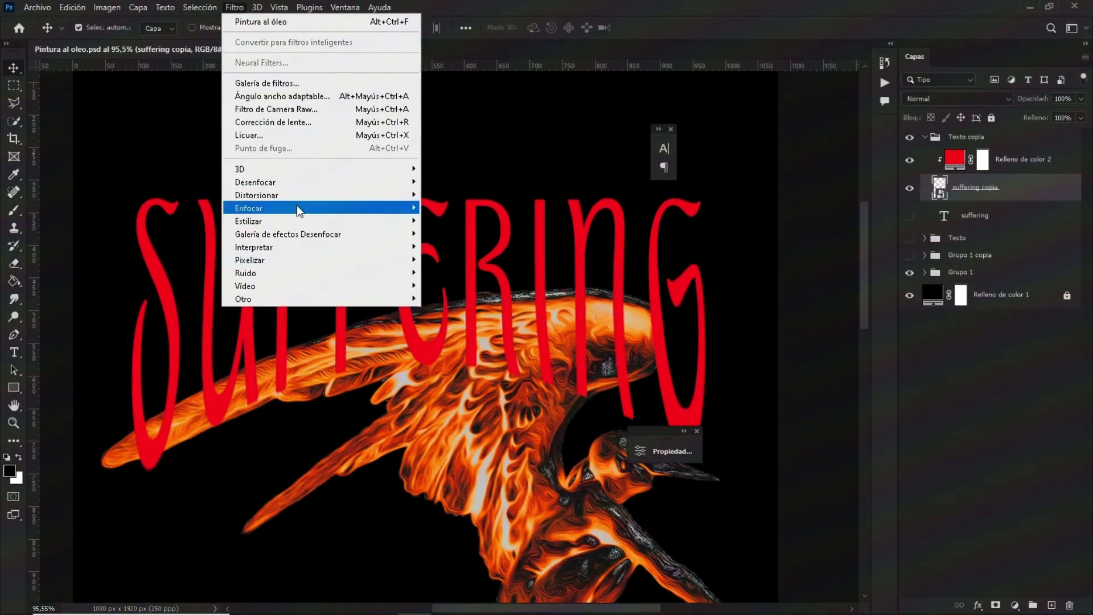
{"action": "left_click", "coordinate": [267, 142]}
{"action": "scroll", "coordinate": [288, 240], "scroll_direction": "up", "scroll_amount": 3}
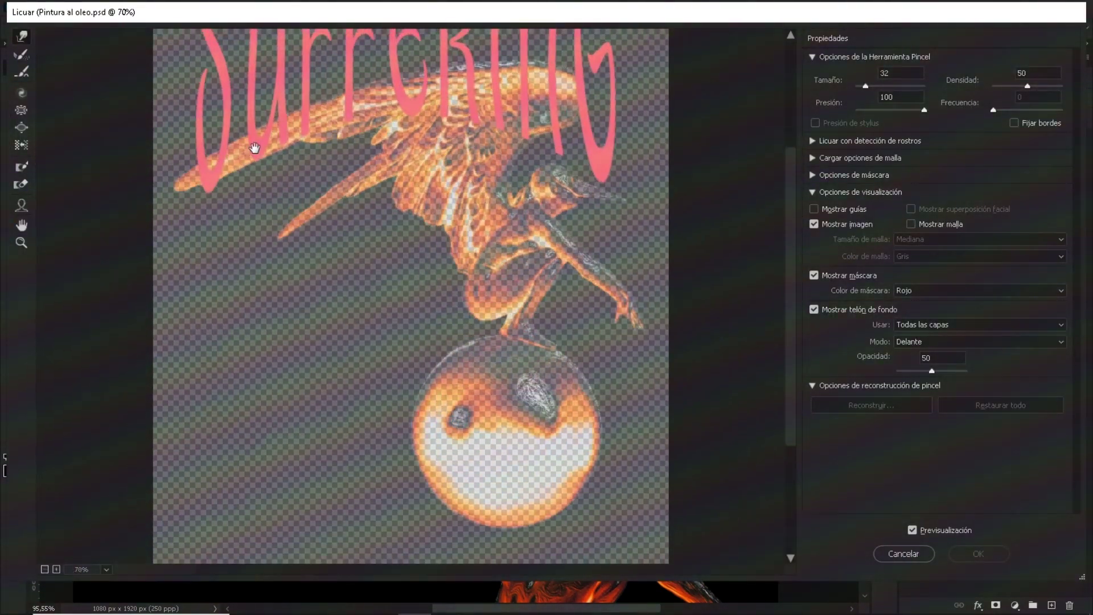
{"action": "scroll", "coordinate": [288, 240], "scroll_direction": "up", "scroll_amount": 3}
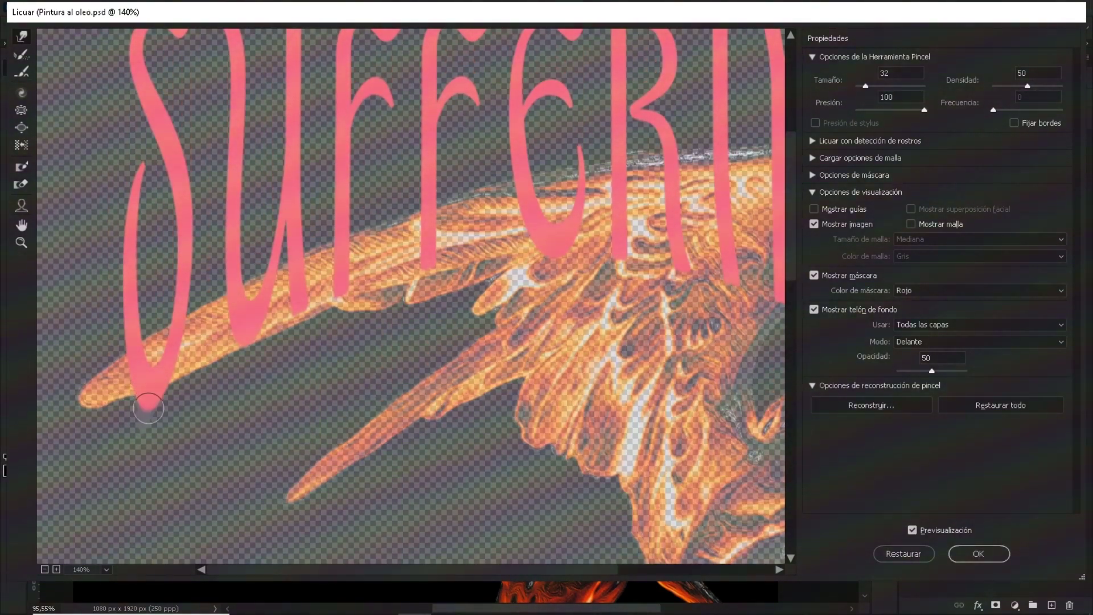
{"action": "double_click", "coordinate": [940, 357]}
{"action": "type", "text": "100"}
{"action": "left_click", "coordinate": [144, 399]}
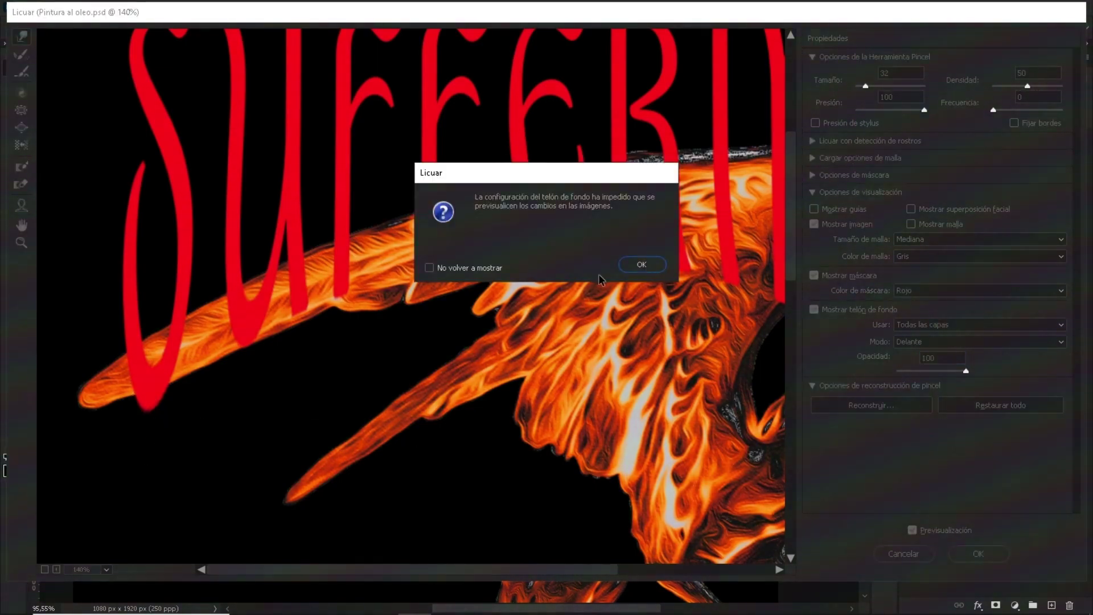
{"action": "left_click", "coordinate": [640, 262]}
{"action": "type", "text": "50"}
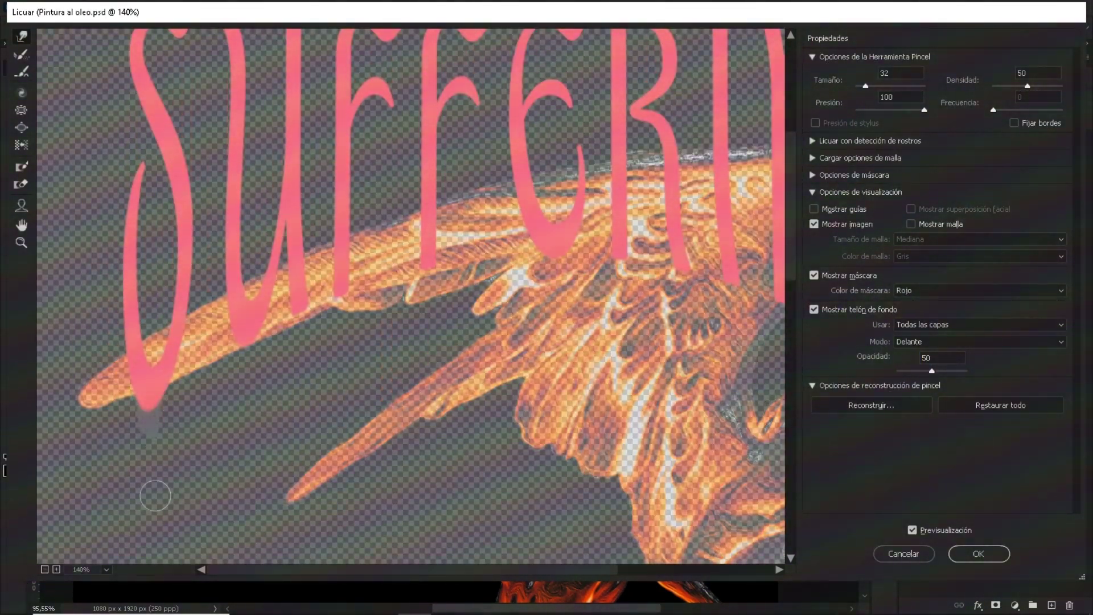
{"action": "type", "text": "70"}
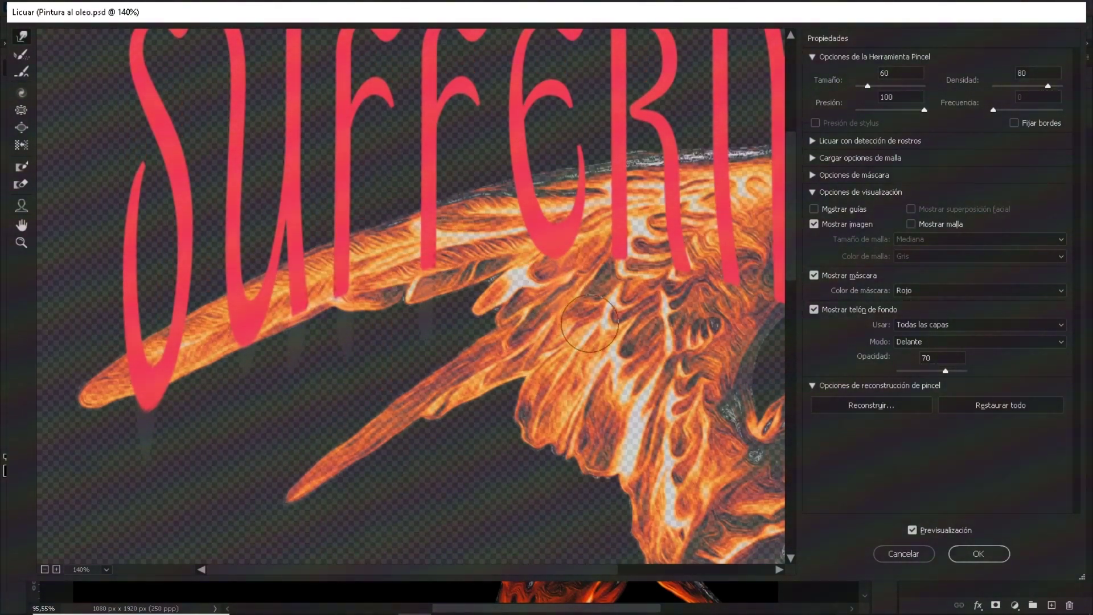
{"action": "left_click_drag", "start_coordinate": [623, 328], "coordinate": [478, 348]}
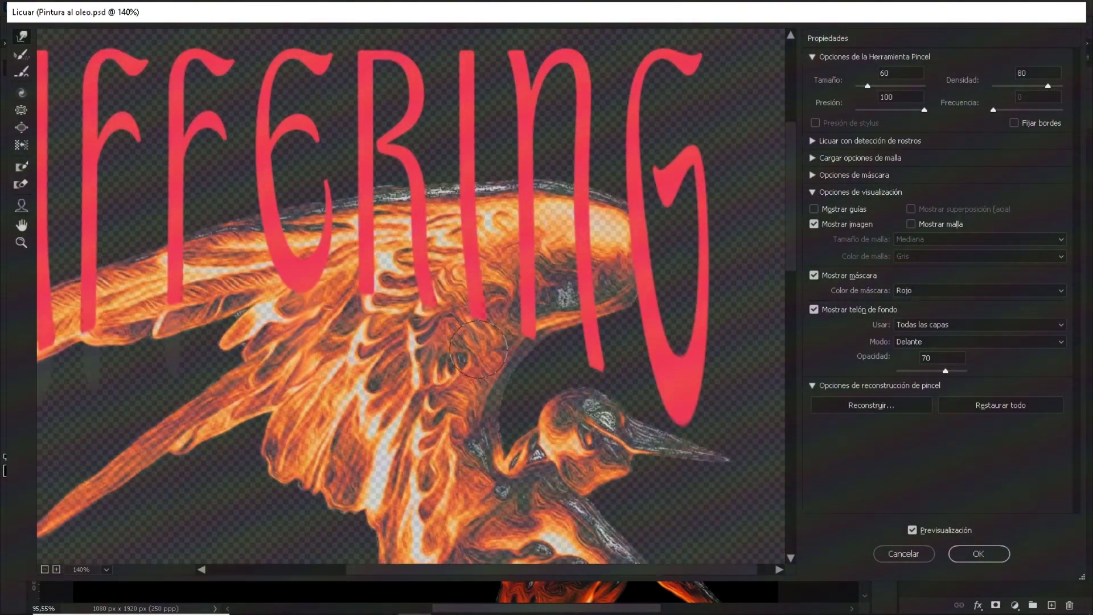
Apply the Liquify distortion, then try other fill colours but cancel, keeping the title red
{"action": "key", "text": "Return"}
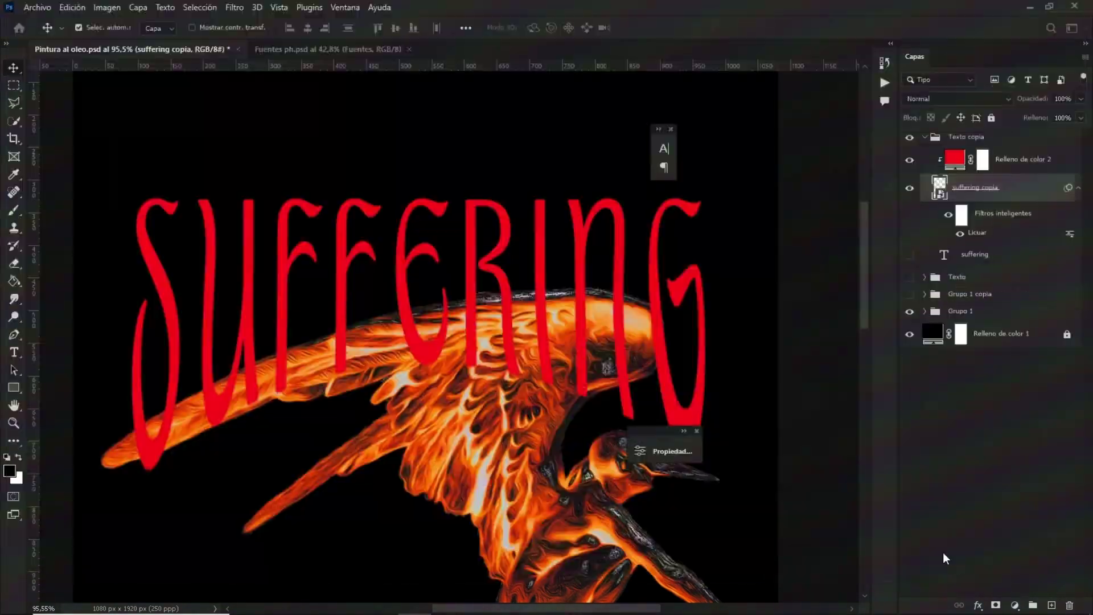
{"action": "key", "text": "ctrl+0"}
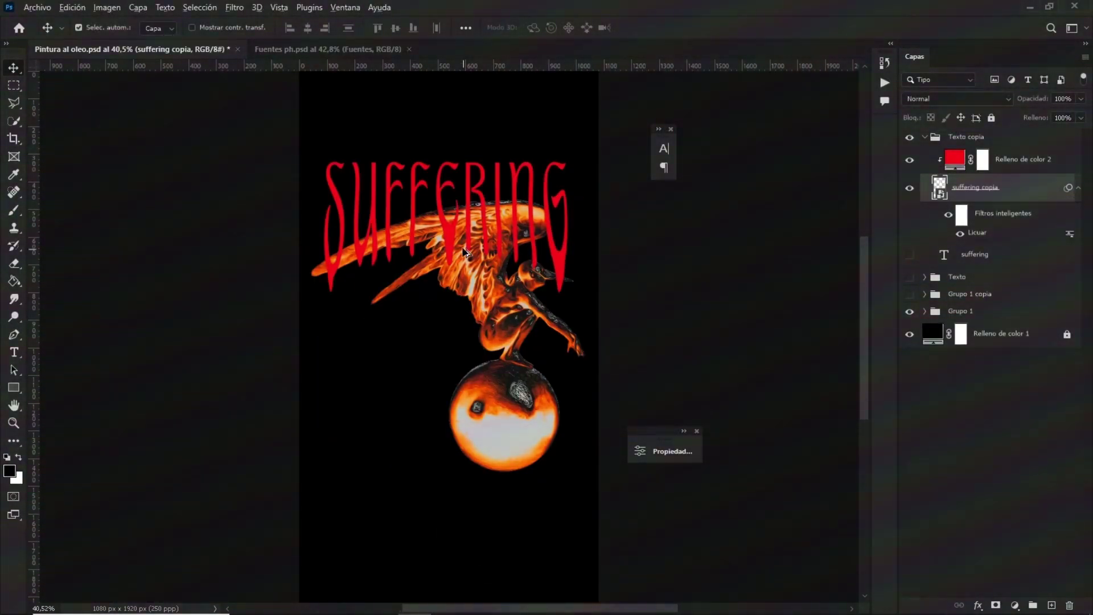
{"action": "scroll", "coordinate": [464, 250], "scroll_direction": "up", "scroll_amount": 3}
{"action": "double_click", "coordinate": [955, 159]}
{"action": "mouse_move", "coordinate": [901, 128]}
{"action": "left_mouse_down"}
{"action": "mouse_move", "coordinate": [902, 302]}
{"action": "mouse_move", "coordinate": [902, 129]}
{"action": "left_mouse_up"}
{"action": "left_click_drag", "start_coordinate": [718, 134], "coordinate": [692, 97]}
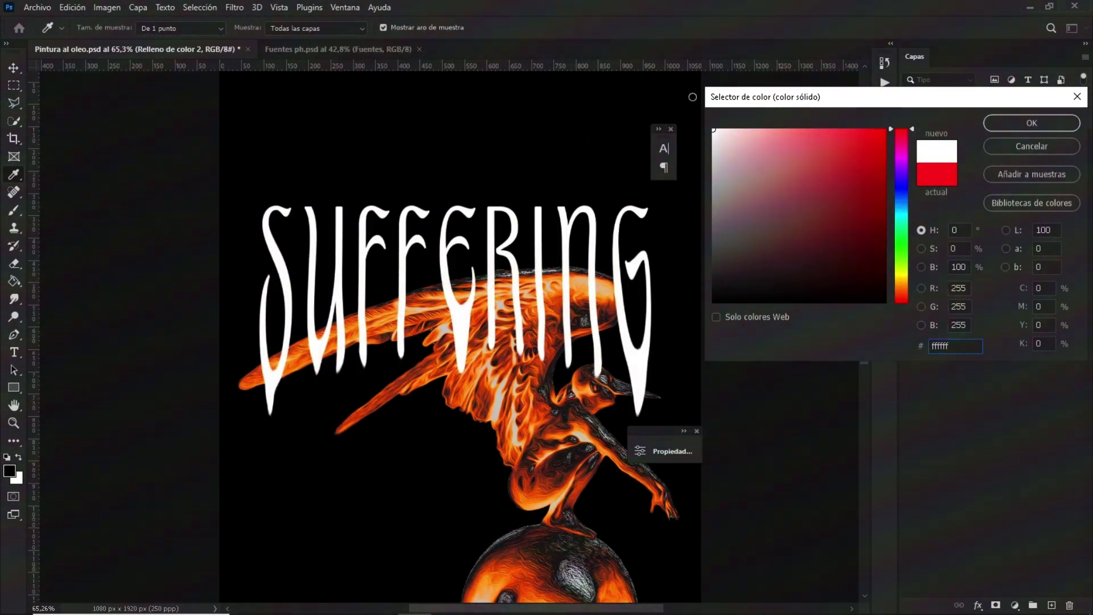
{"action": "key", "text": "Escape"}
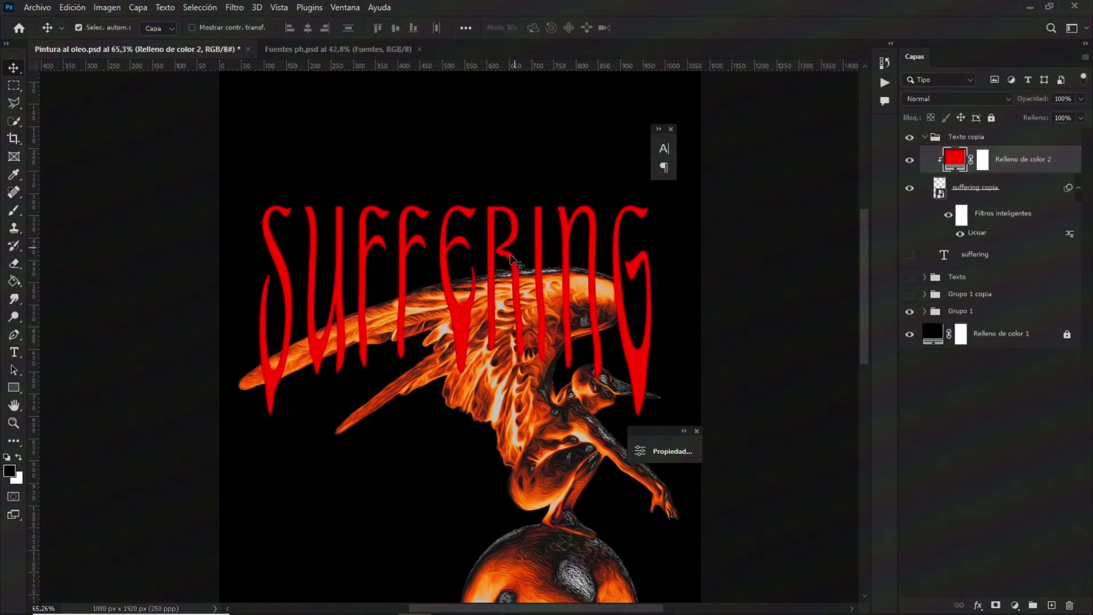
Make the SUFFERING title shorter and move it higher with Free Transform
{"action": "left_click", "coordinate": [1002, 188]}
{"action": "key", "text": "ctrl+t"}
{"action": "left_click_drag", "start_coordinate": [456, 398], "coordinate": [455, 370]}
{"action": "key", "text": "Return"}
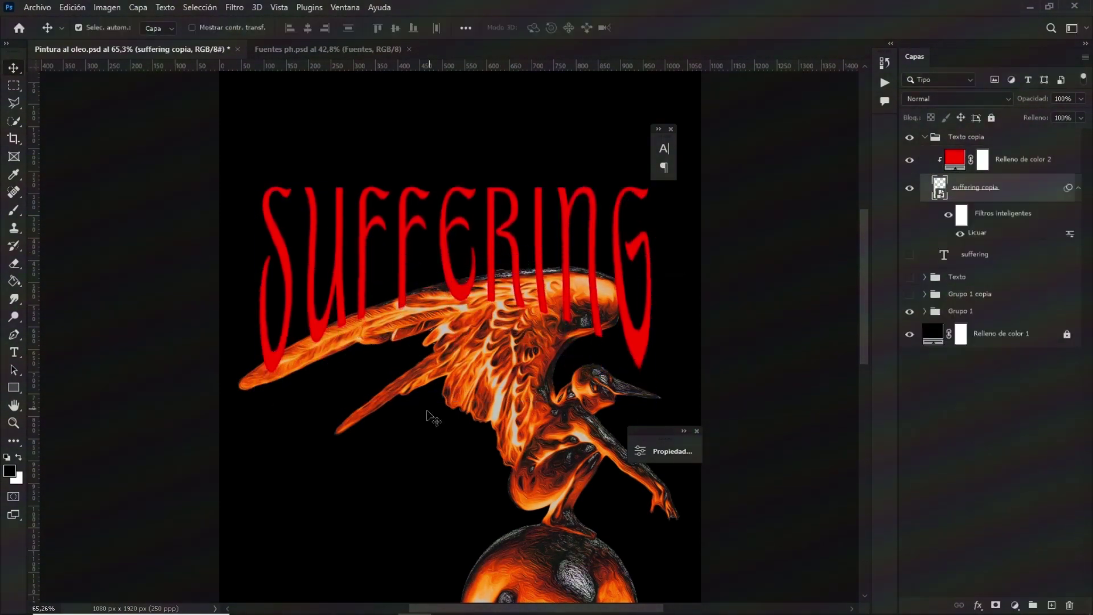
Drag a paragraph text box to the left of the sphere
{"action": "scroll", "coordinate": [427, 415], "scroll_direction": "down", "scroll_amount": 3}
{"action": "scroll", "coordinate": [438, 265], "scroll_direction": "up", "scroll_amount": 4}
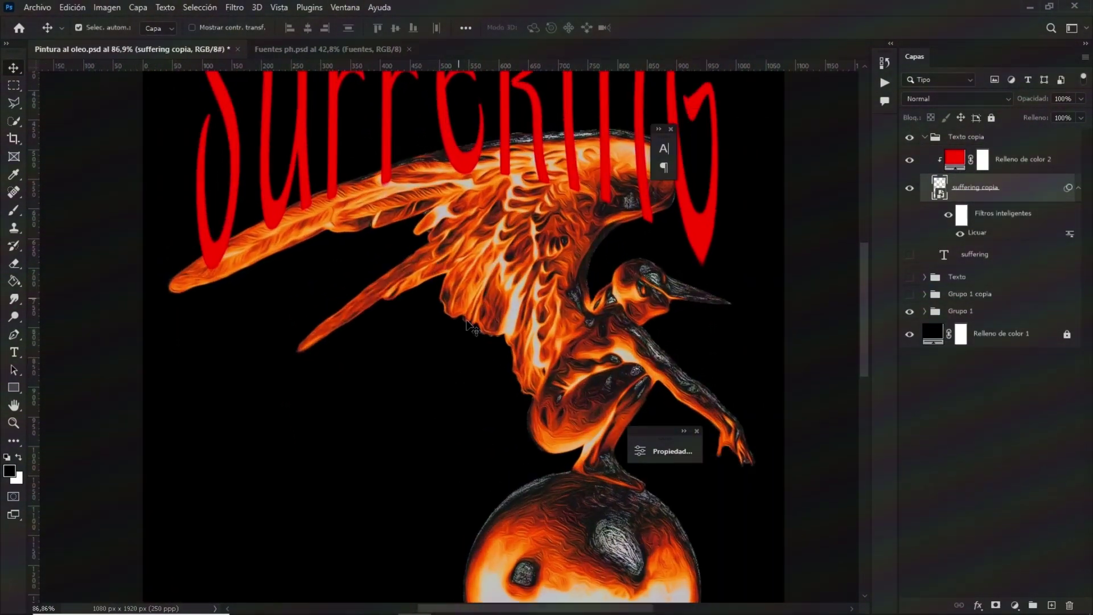
{"action": "key", "text": "t"}
{"action": "left_click_drag", "start_coordinate": [230, 254], "coordinate": [413, 440]}
{"action": "left_click_drag", "start_coordinate": [229, 249], "coordinate": [499, 594]}
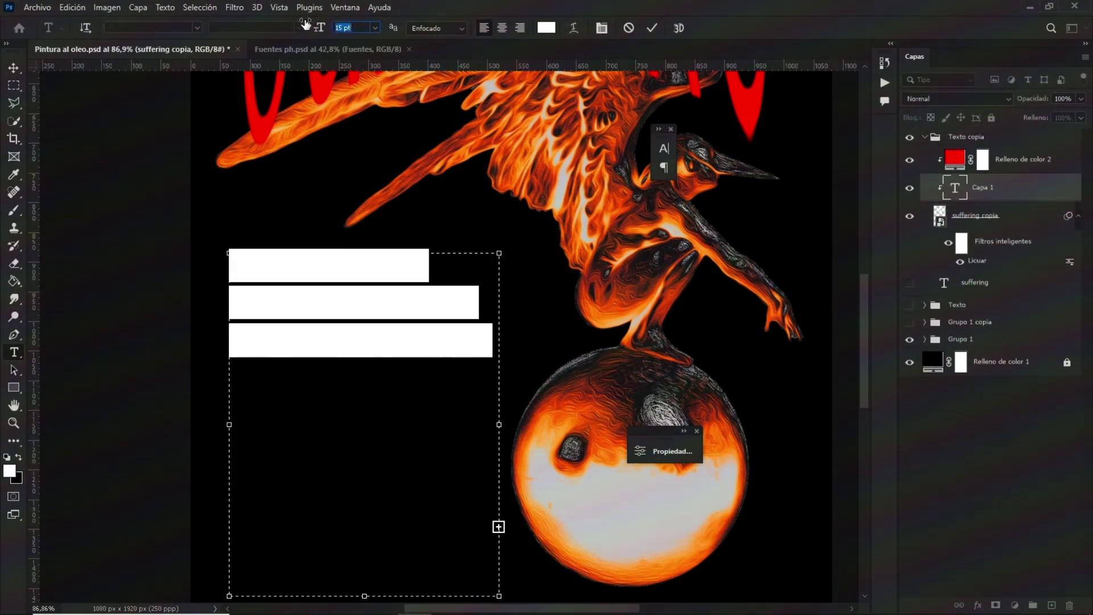
Move the poem layer above the red fill and shrink its text size from 80 to about 8 so it fits
{"action": "left_click", "coordinate": [696, 102]}
{"action": "left_click_drag", "start_coordinate": [986, 196], "coordinate": [984, 149]}
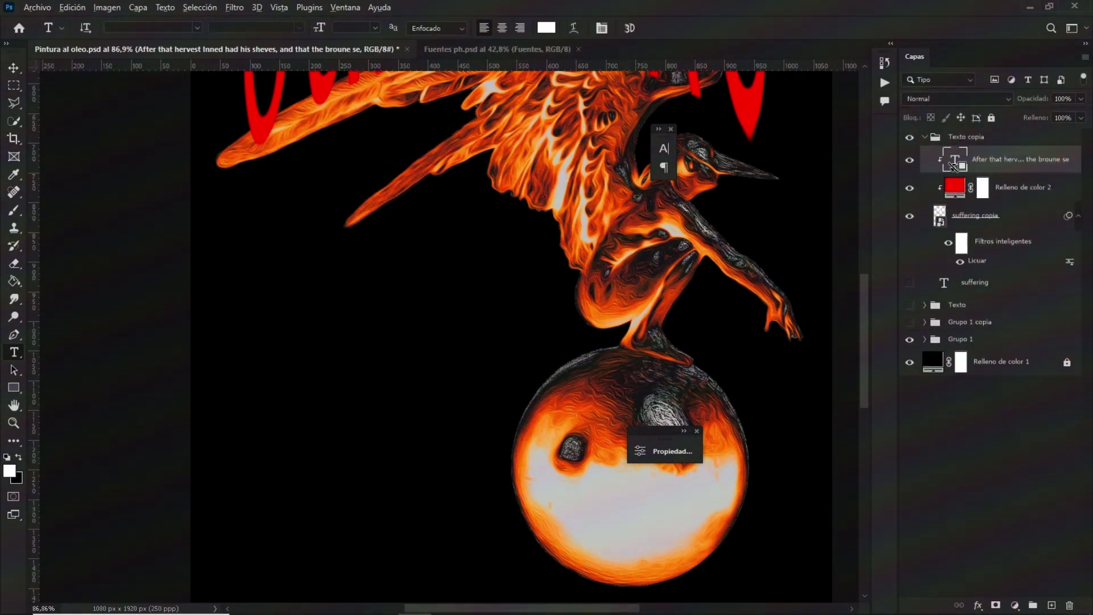
{"action": "type", "text": "80"}
{"action": "key", "text": "Return"}
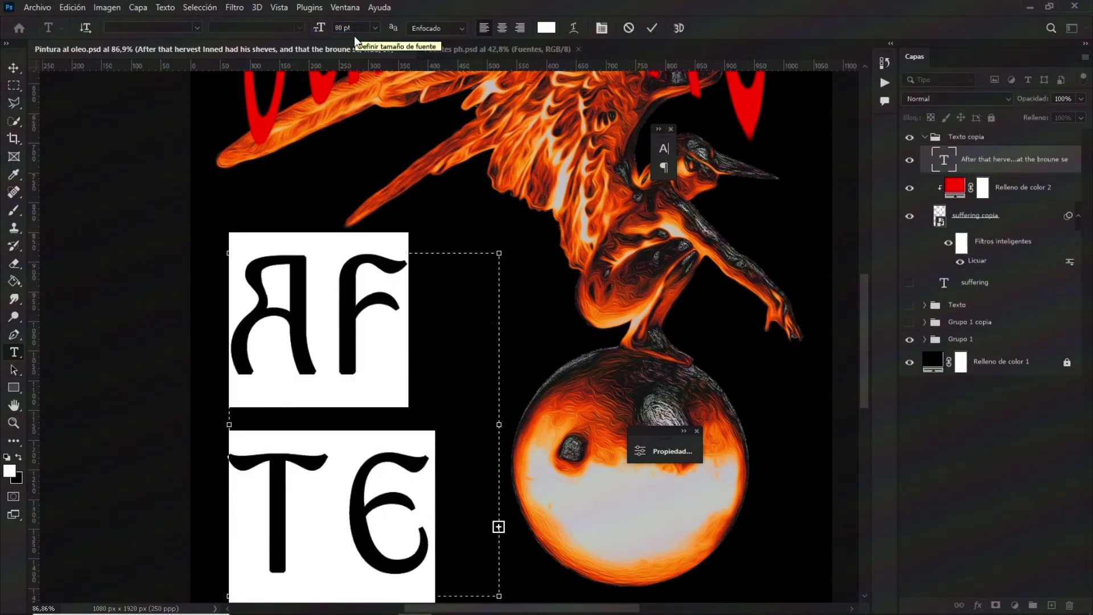
{"action": "type", "text": "8"}
{"action": "key", "text": "Return"}
{"action": "left_click_drag", "start_coordinate": [328, 28], "coordinate": [311, 28]}
{"action": "key", "text": "ctrl+Return"}
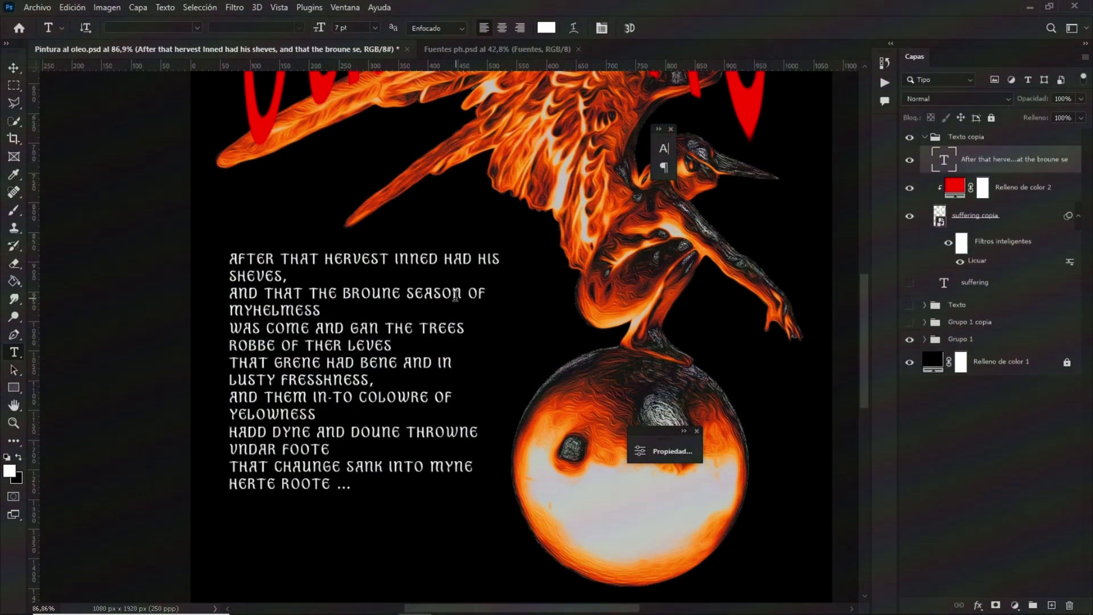
Set the whole poem in the DS Wallau font
{"action": "key", "text": "ctrl+a"}
{"action": "left_click", "coordinate": [148, 27]}
{"action": "type", "text": "DS W"}
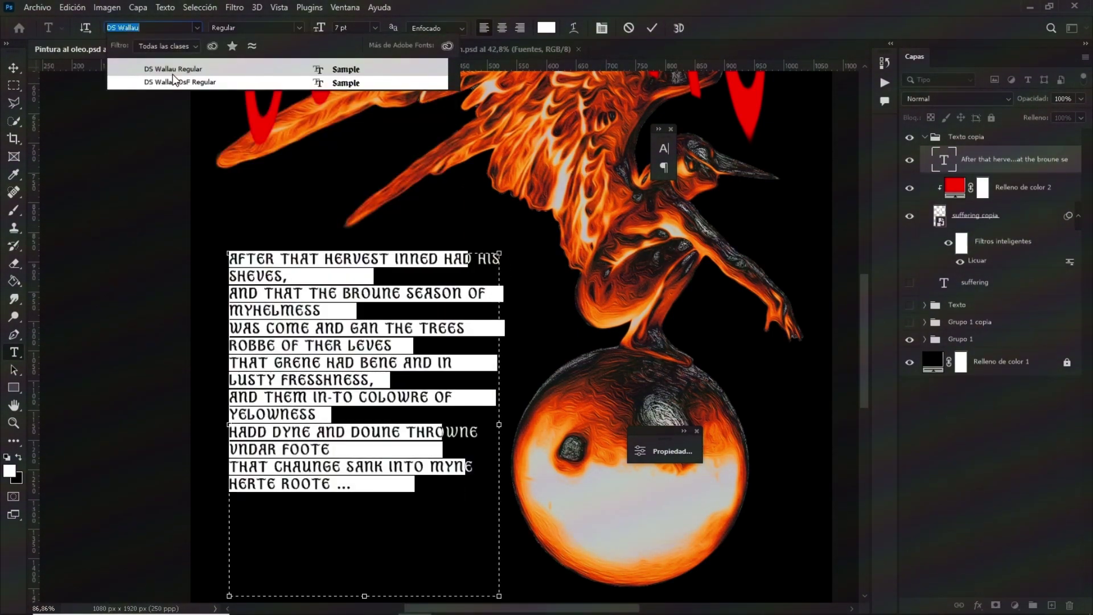
{"action": "key", "text": "Return"}
{"action": "left_click", "coordinate": [652, 28]}
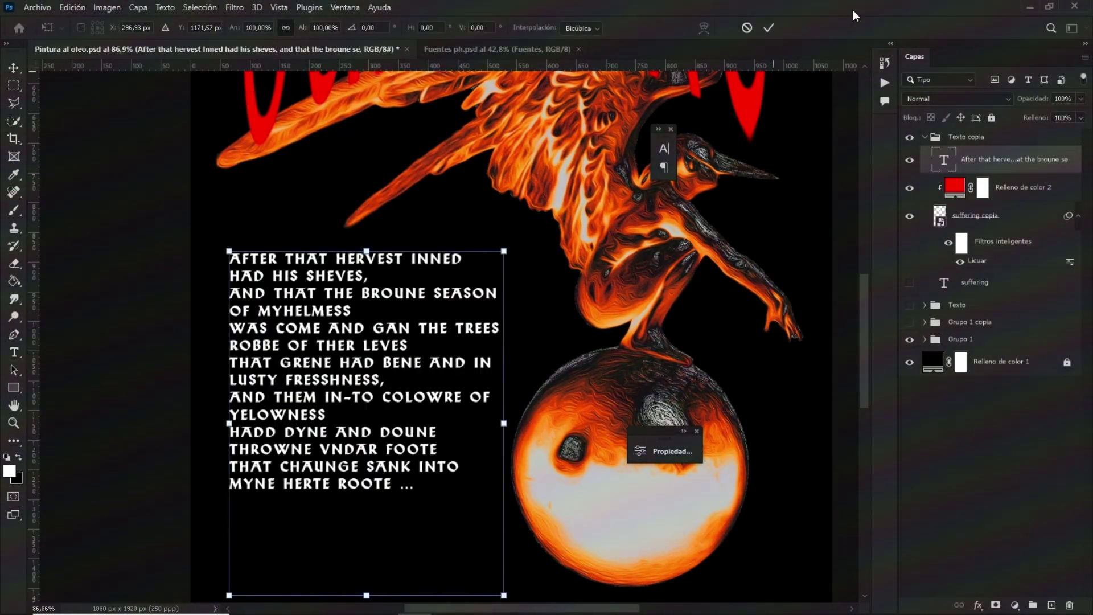
Enlarge the poem text block with Free Transform
{"action": "double_click", "coordinate": [1013, 160]}
{"action": "left_click", "coordinate": [950, 281]}
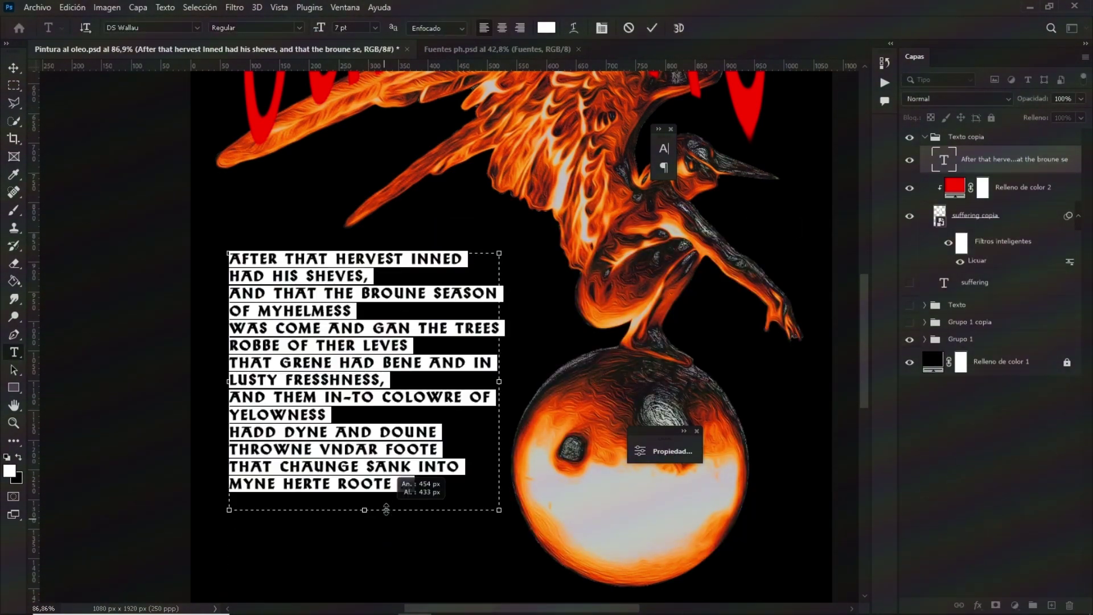
{"action": "key", "text": "ctrl+t"}
{"action": "left_click_drag", "start_coordinate": [503, 498], "coordinate": [537, 528]}
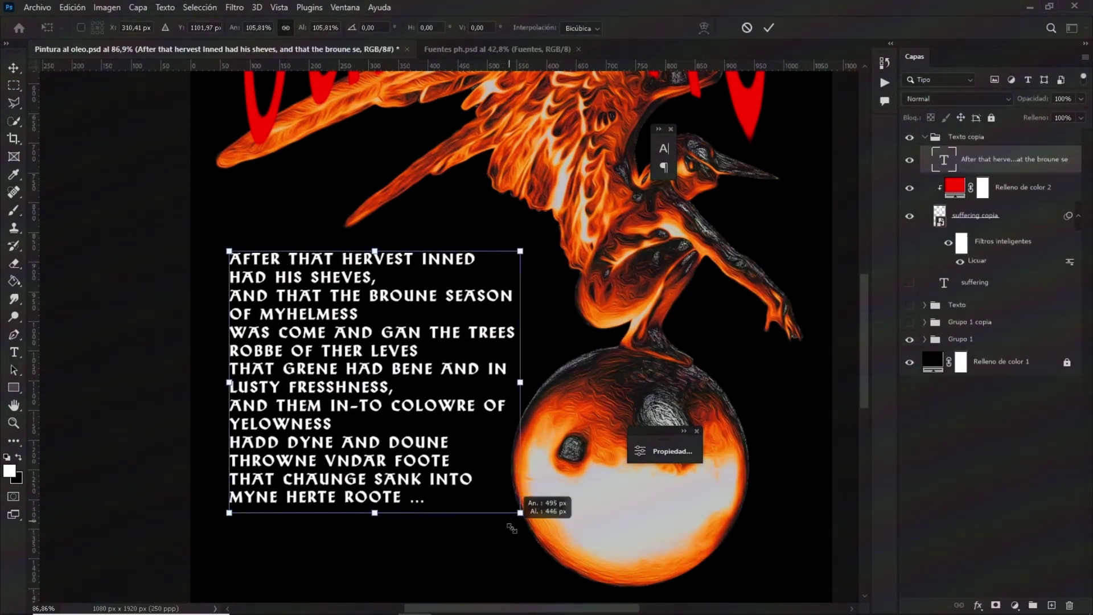
{"action": "key", "text": "Return"}
Move the poem lower, beside the statue's glowing sphere
{"action": "key", "text": "ctrl+0"}
{"action": "key", "text": "v"}
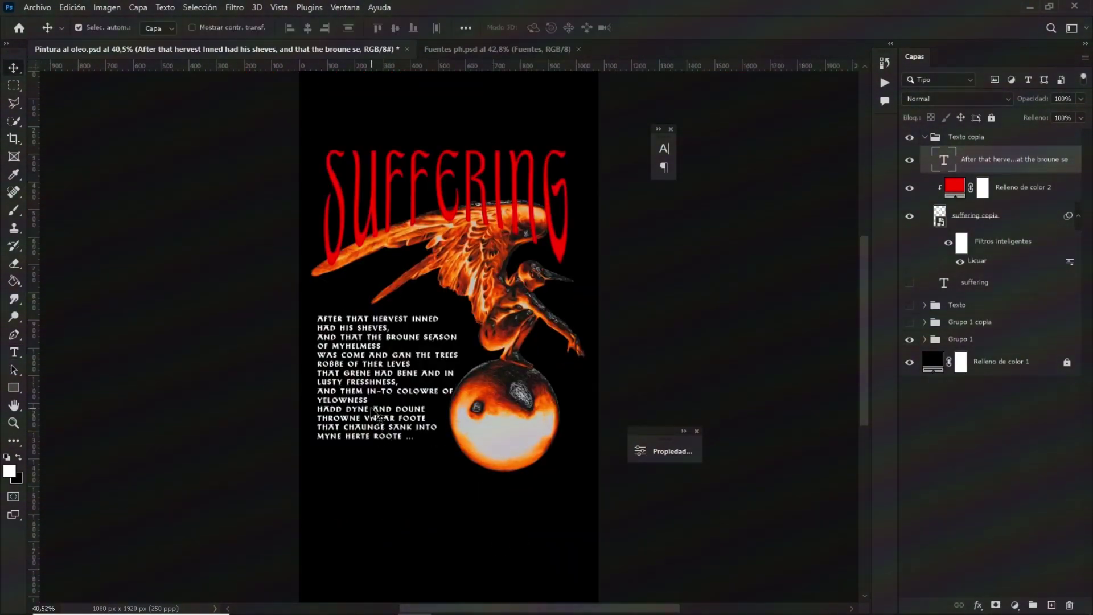
{"action": "scroll", "coordinate": [373, 407], "scroll_direction": "up", "scroll_amount": 3}
{"action": "left_click_drag", "start_coordinate": [391, 453], "coordinate": [393, 479]}
{"action": "scroll", "coordinate": [392, 481], "scroll_direction": "down", "scroll_amount": 1}
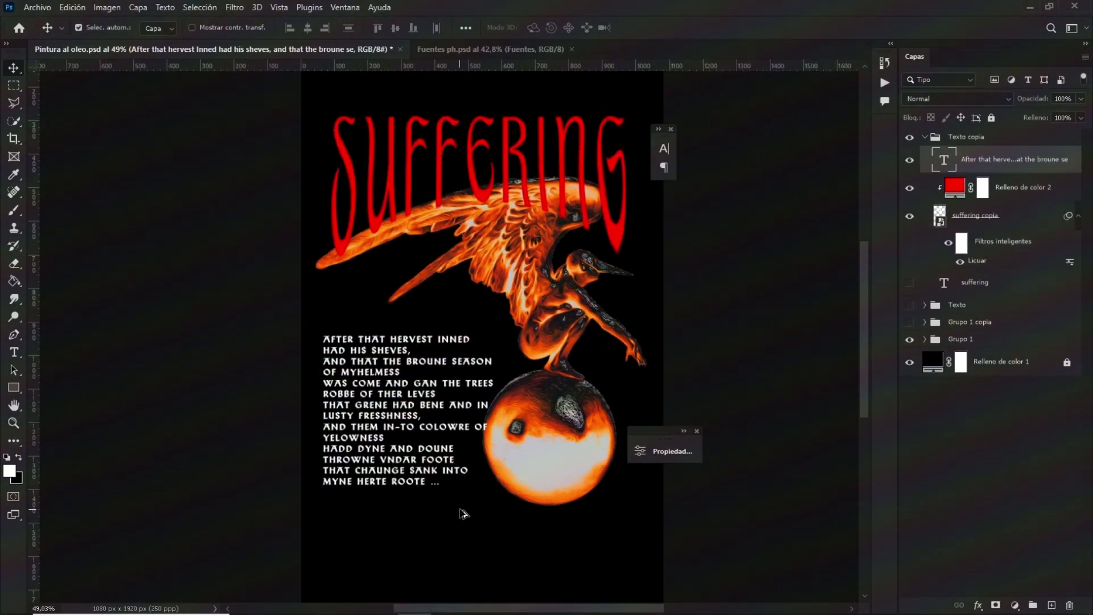
{"action": "scroll", "coordinate": [433, 482], "scroll_direction": "up", "scroll_amount": 3}
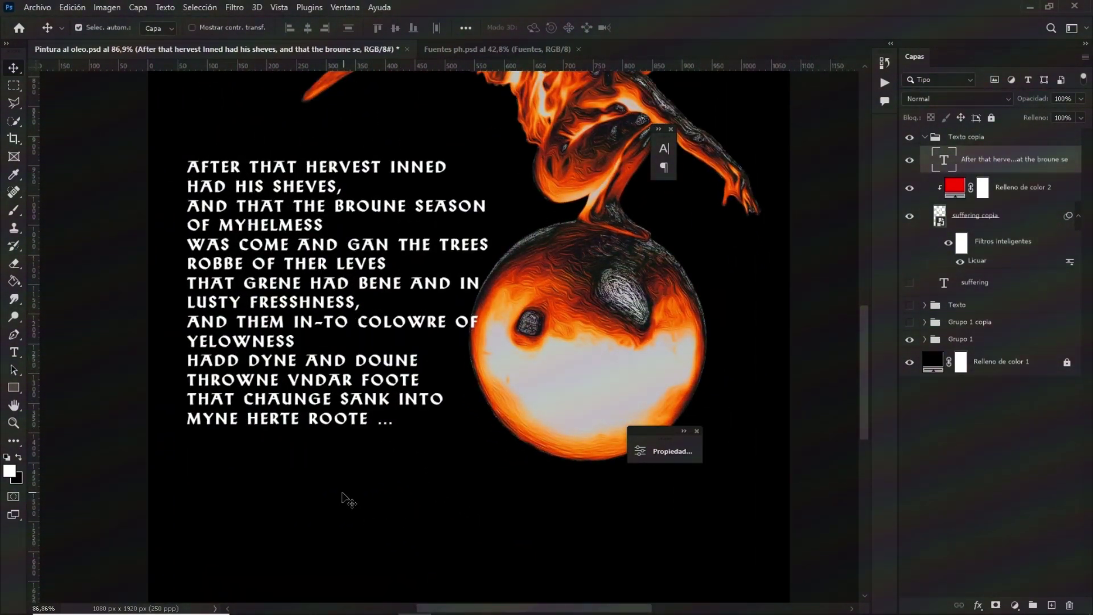
{"action": "left_click_drag", "start_coordinate": [387, 381], "coordinate": [427, 416]}
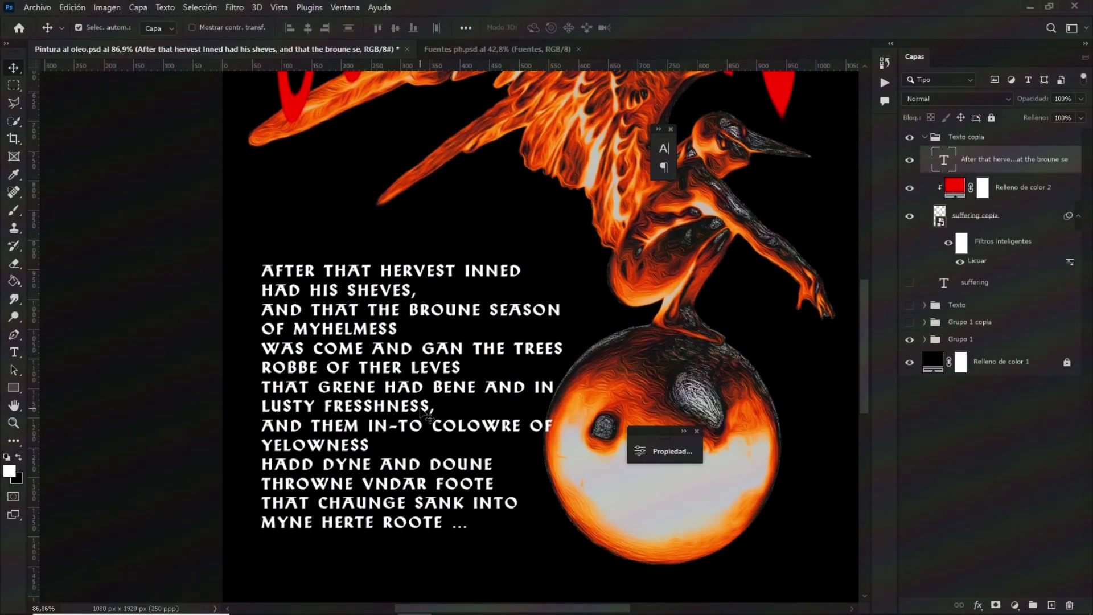
Duplicate the poem layer and rewrite the copy as the 'Thomas Hoccleve, Complaint' heading
{"action": "key", "text": "ctrl+j"}
{"action": "left_click_drag", "start_coordinate": [409, 279], "coordinate": [409, 213]}
{"action": "double_click", "coordinate": [944, 159]}
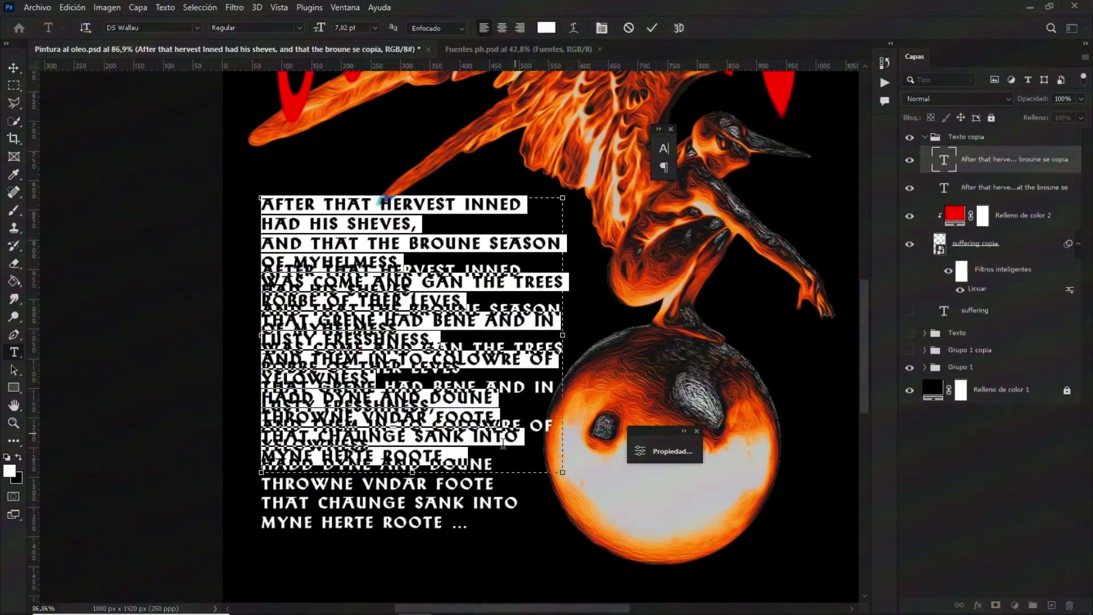
{"action": "key", "text": "BackSpace"}
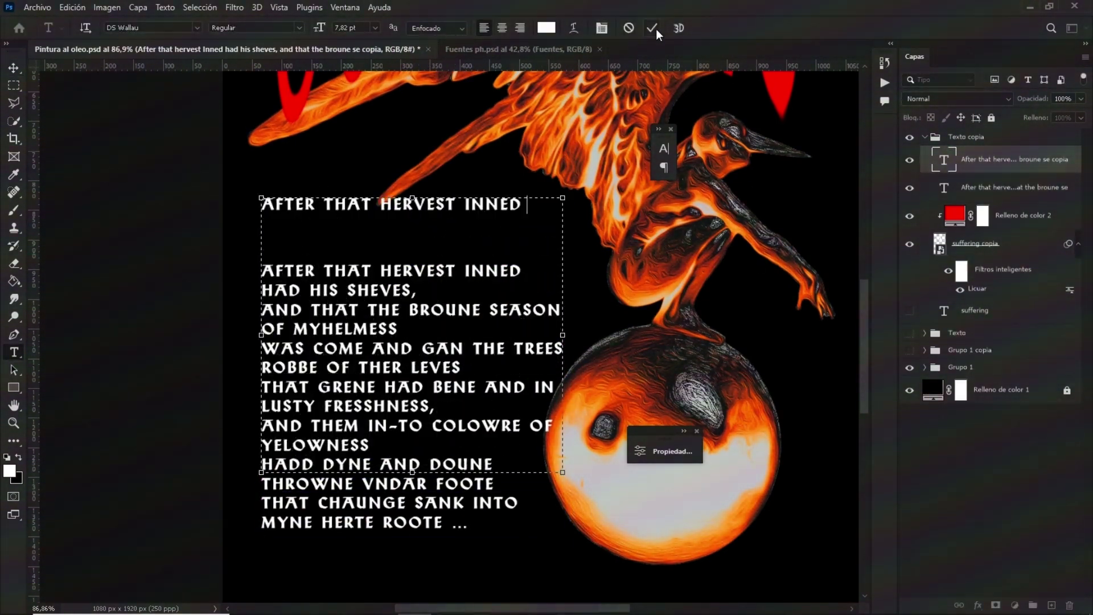
{"action": "left_click", "coordinate": [652, 28]}
{"action": "left_click_drag", "start_coordinate": [521, 204], "coordinate": [260, 204]}
{"action": "key", "text": "ctrl+v"}
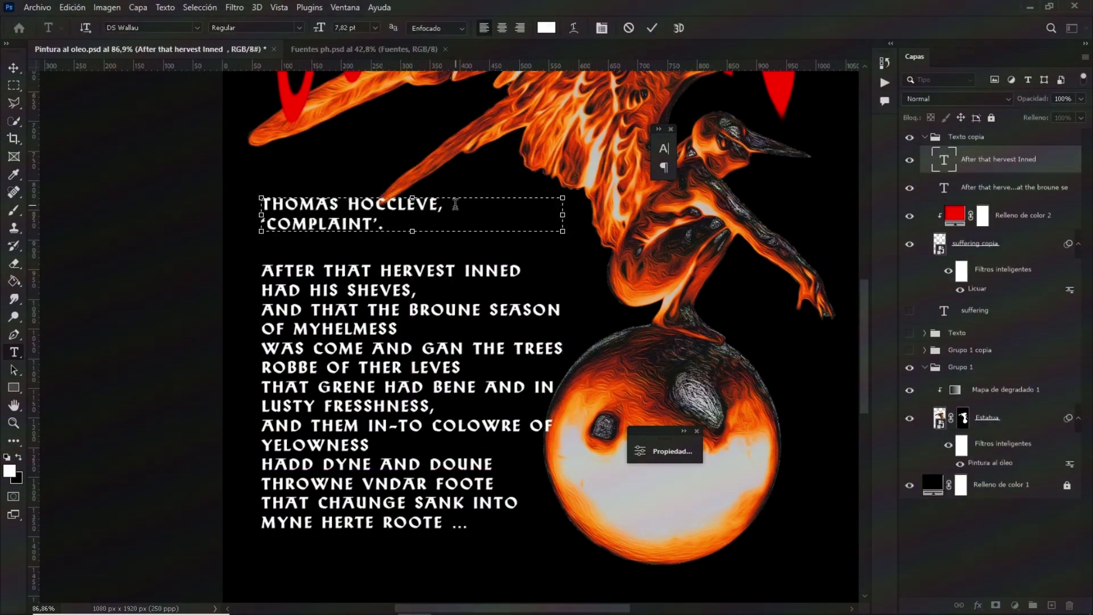
{"action": "left_click", "coordinate": [652, 28]}
Colour the heading red and nudge it down closer above the poem
{"action": "left_click", "coordinate": [9, 470]}
{"action": "left_click", "coordinate": [1057, 122]}
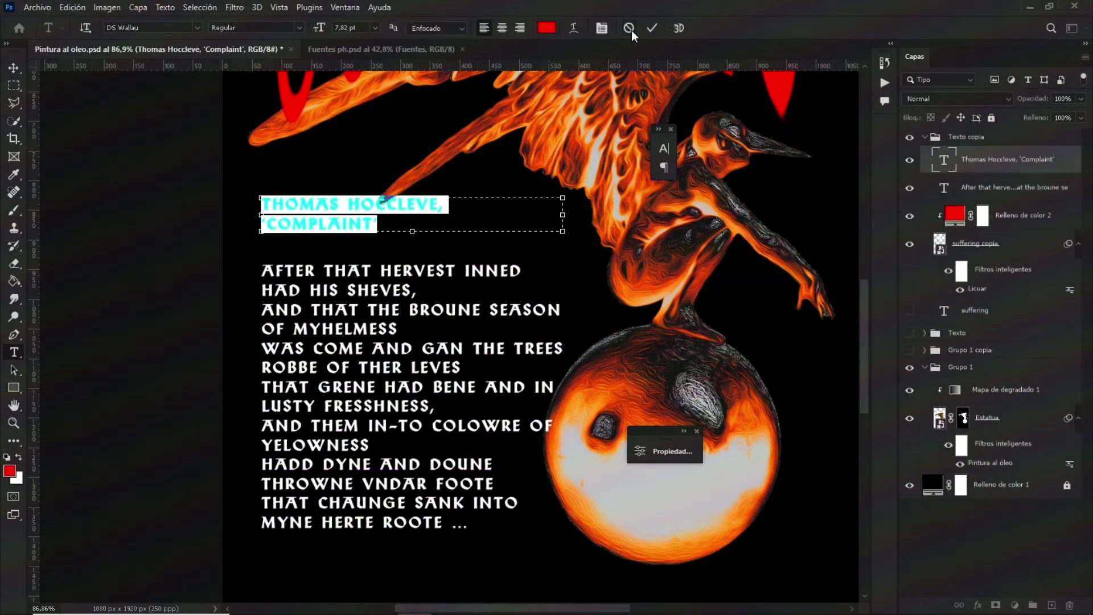
{"action": "left_click", "coordinate": [652, 28]}
{"action": "key", "text": "ctrl+t"}
{"action": "key", "text": "shift+Down"}
{"action": "key", "text": "shift+Down"}
{"action": "key", "text": "shift+Down"}
{"action": "key", "text": "Return"}
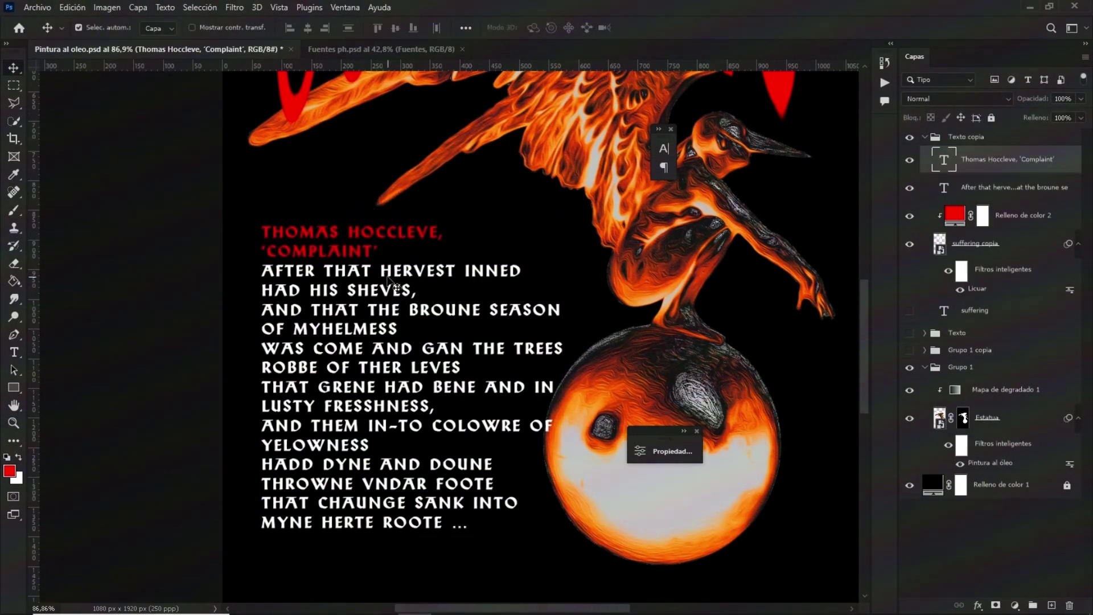
Select both the heading and the poem layers together
{"action": "scroll", "coordinate": [393, 285], "scroll_direction": "down", "scroll_amount": 3}
{"action": "scroll", "coordinate": [425, 375], "scroll_direction": "up", "scroll_amount": 3}
{"action": "left_click_drag", "start_coordinate": [198, 203], "coordinate": [494, 523]}
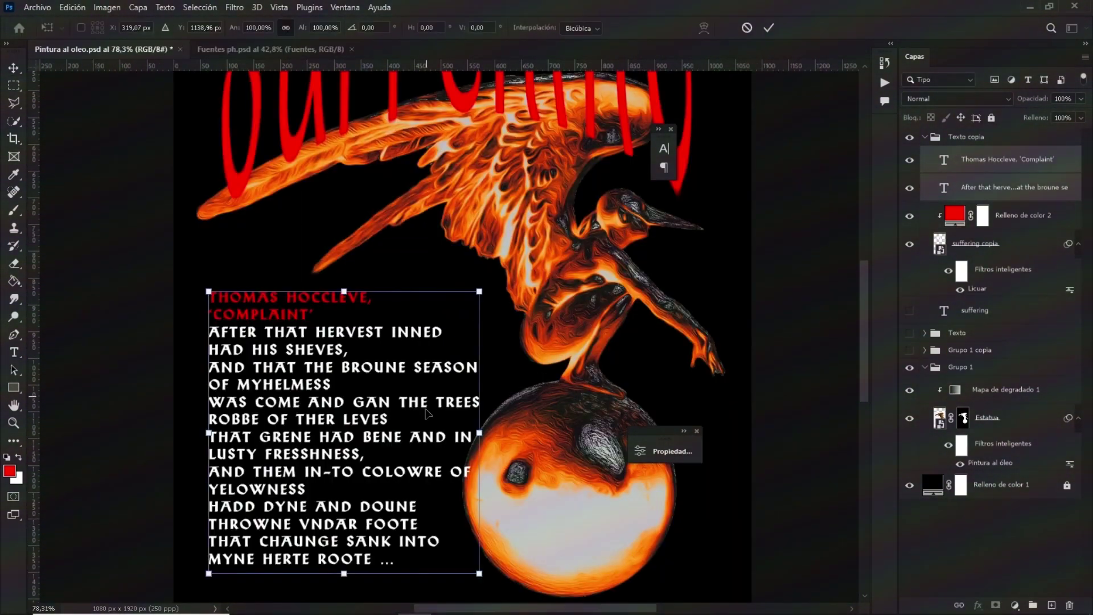
{"action": "scroll", "coordinate": [489, 523], "scroll_direction": "down", "scroll_amount": 3}
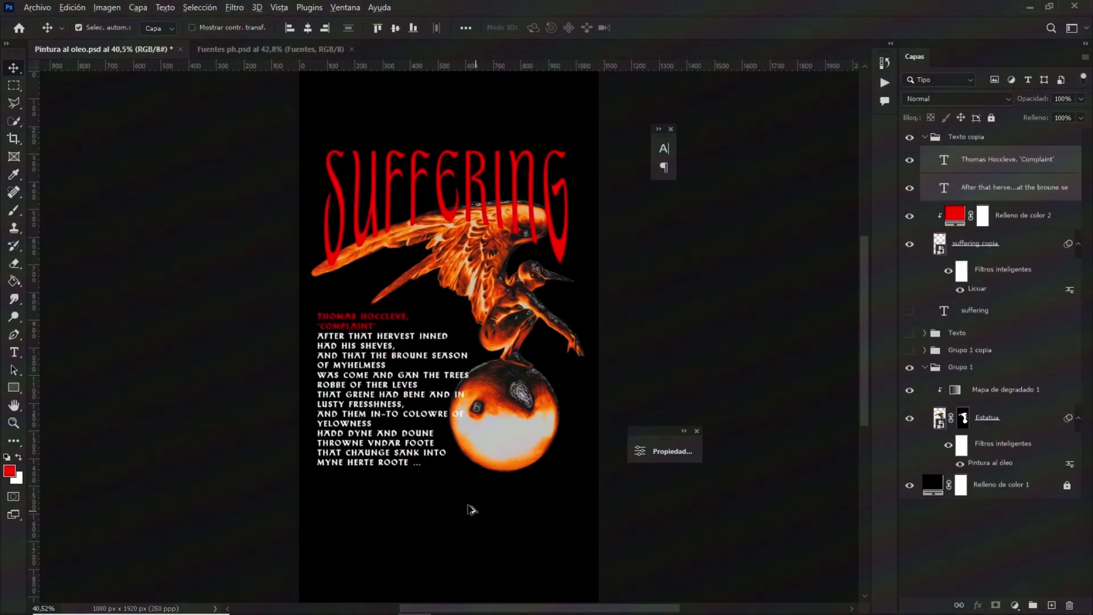
{"action": "scroll", "coordinate": [495, 507], "scroll_direction": "up", "scroll_amount": 1}
{"action": "scroll", "coordinate": [505, 485], "scroll_direction": "up", "scroll_amount": 1}
{"action": "scroll", "coordinate": [508, 488], "scroll_direction": "up", "scroll_amount": 2}
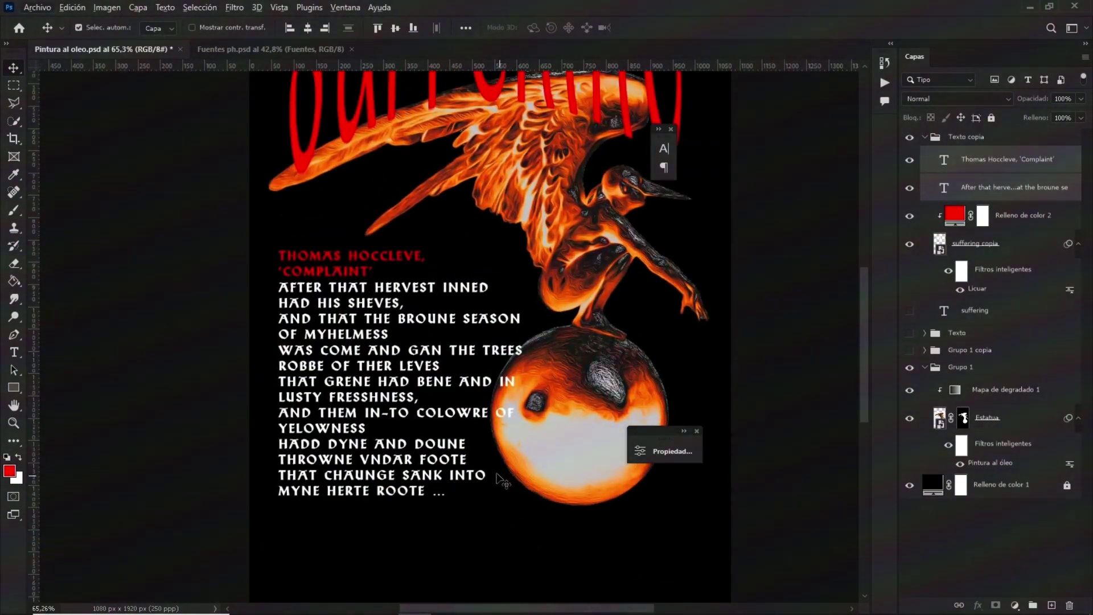
Set the poem text in the Eubergine Free Personal font
{"action": "double_click", "coordinate": [943, 187]}
{"action": "left_click", "coordinate": [153, 30]}
{"action": "left_click", "coordinate": [196, 27]}
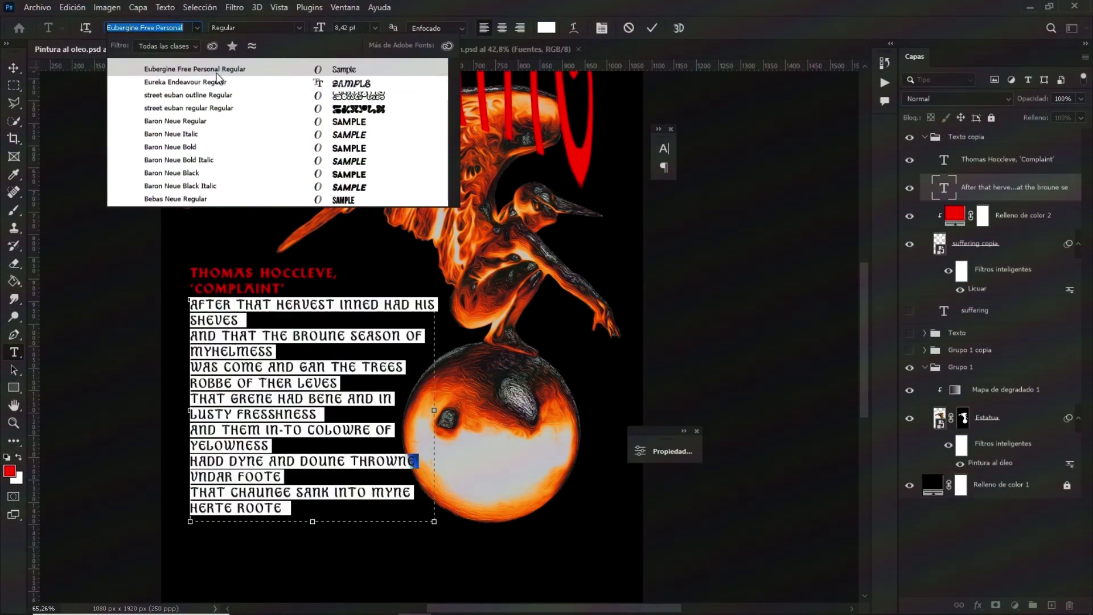
{"action": "left_click", "coordinate": [199, 68]}
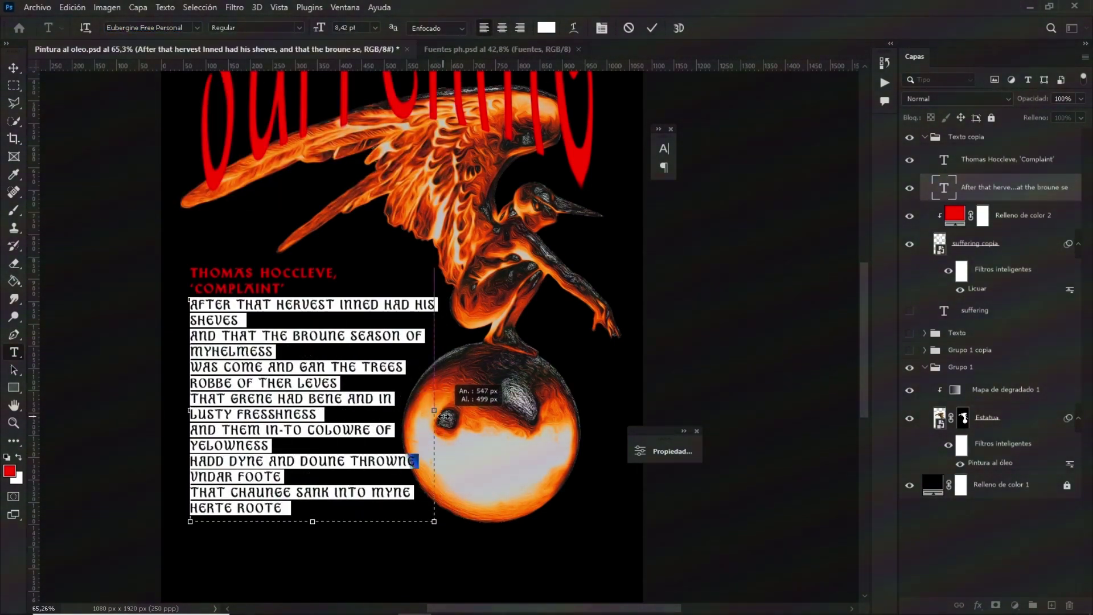
{"action": "key", "text": "ctrl+Return"}
{"action": "key", "text": "v"}
Duplicate the red Hoccleve heading and move the copy below the poem
{"action": "scroll", "coordinate": [420, 432], "scroll_direction": "down", "scroll_amount": 3}
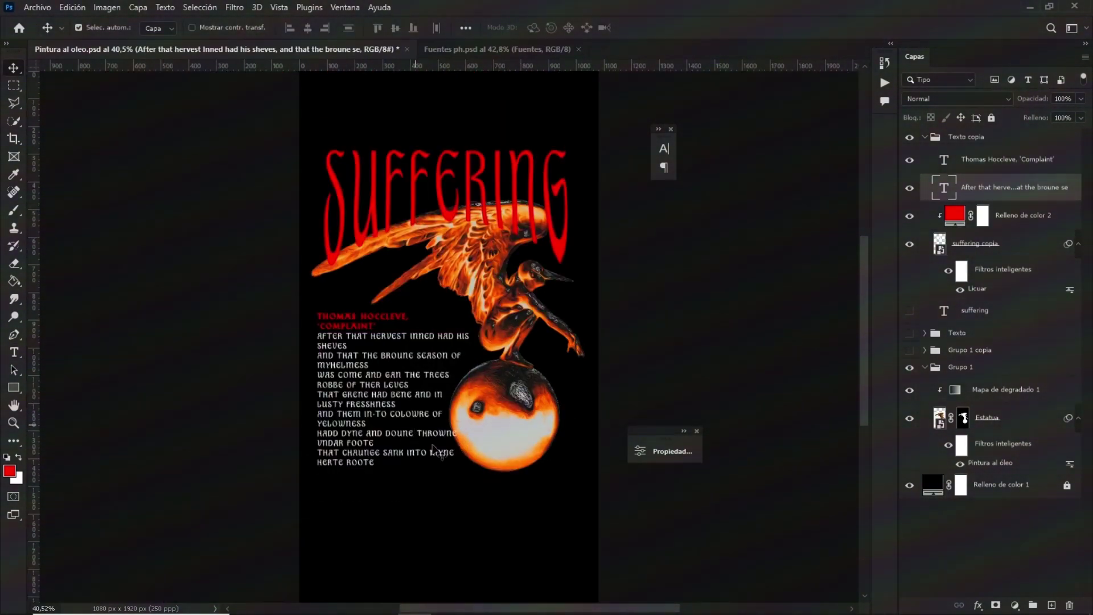
{"action": "scroll", "coordinate": [488, 499], "scroll_direction": "up", "scroll_amount": 3}
{"action": "scroll", "coordinate": [467, 494], "scroll_direction": "up", "scroll_amount": 1}
{"action": "scroll", "coordinate": [211, 231], "scroll_direction": "down", "scroll_amount": 1}
{"action": "key", "text": "alt+bracketright"}
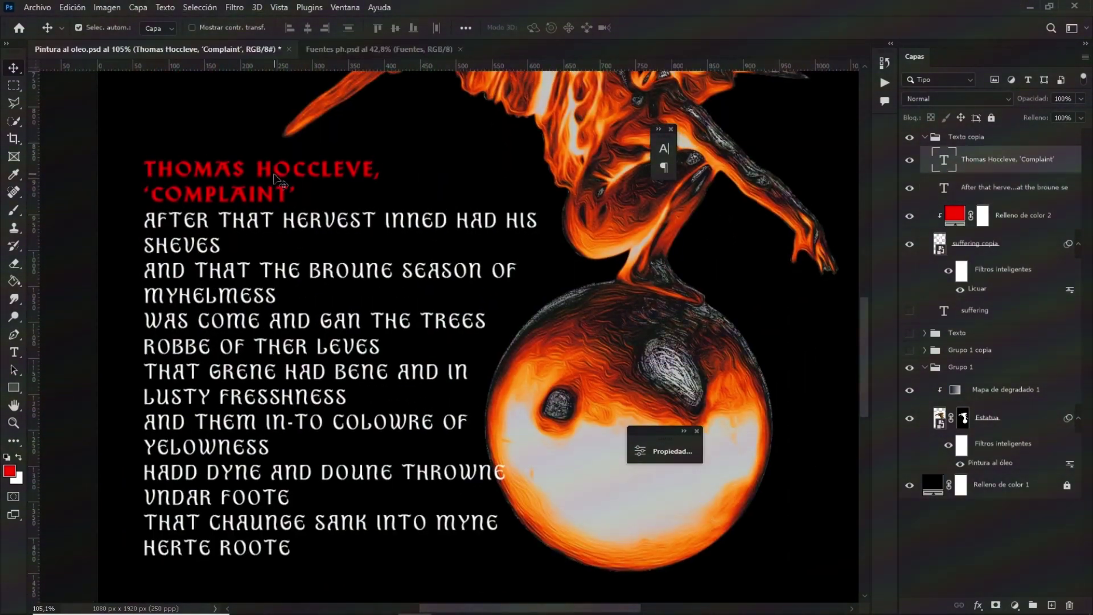
{"action": "key", "text": "ctrl+j"}
{"action": "key", "text": "ctrl+t"}
{"action": "left_click_drag", "start_coordinate": [320, 161], "coordinate": [497, 552]}
{"action": "key", "text": "Return"}
Retype the heading copy as the 'GROTESKKS-STREETWEAR' tagline
{"action": "double_click", "coordinate": [515, 493]}
{"action": "key", "text": "ctrl+a"}
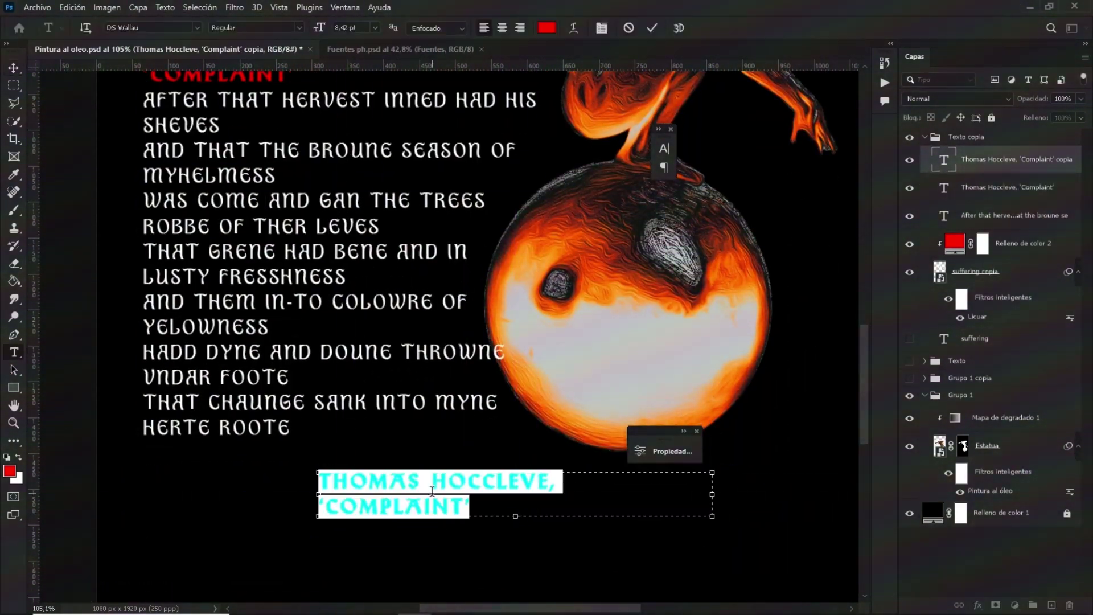
{"action": "type", "text": "GROTESKKS-STREETWEAR"}
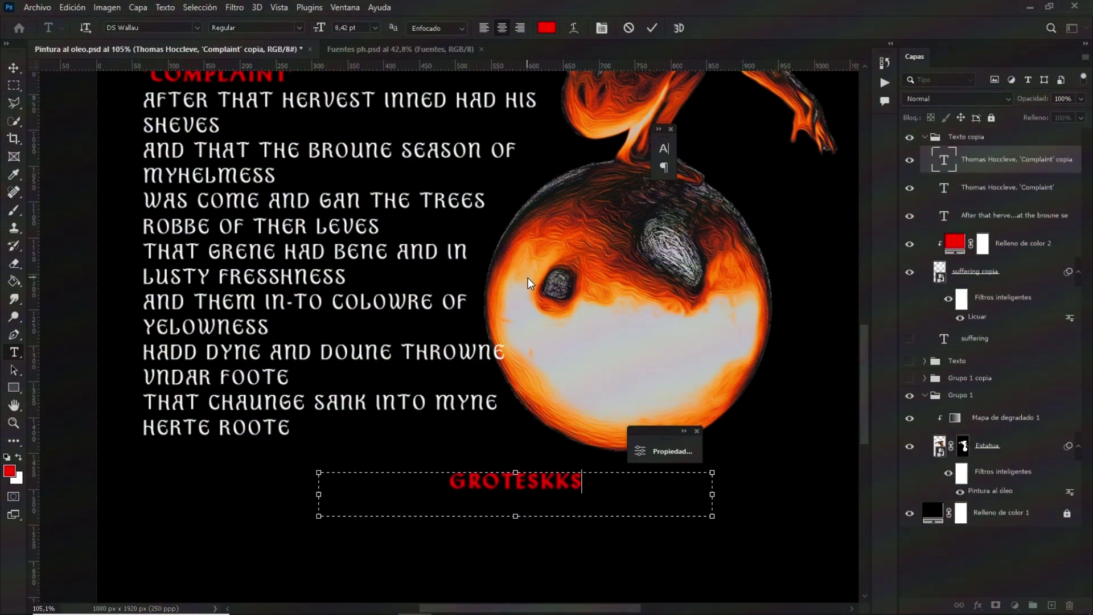
{"action": "left_click", "coordinate": [652, 29]}
{"action": "key", "text": "v"}
{"action": "key", "text": "ctrl+0"}
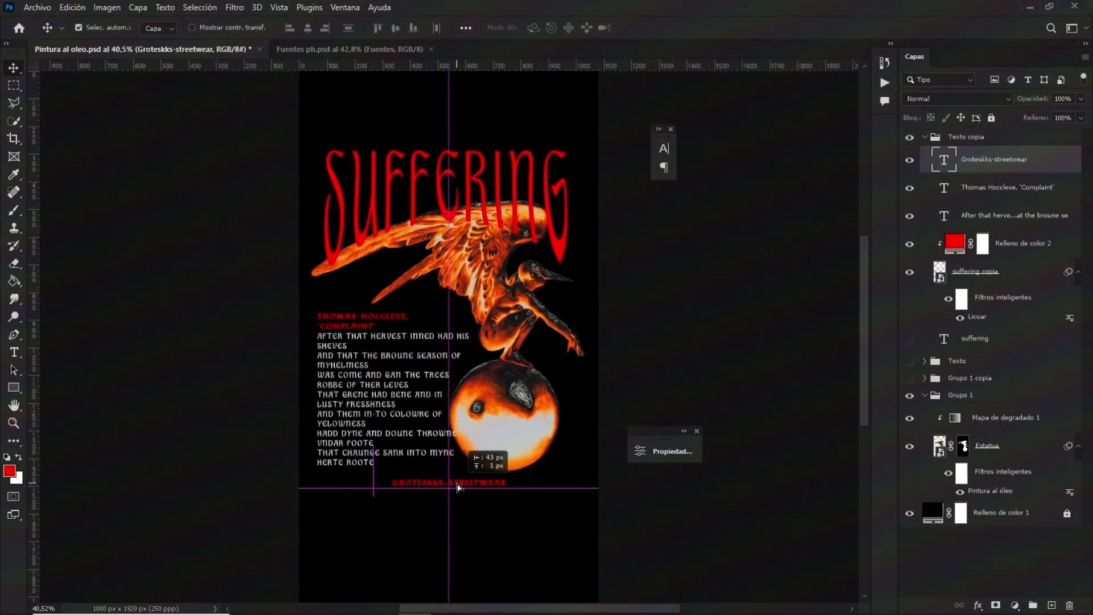
{"action": "scroll", "coordinate": [457, 487], "scroll_direction": "up", "scroll_amount": 5}
Place the dots image from Explorer onto the poster, scaled below the tagline
{"action": "key", "text": "alt+Tab"}
{"action": "scroll", "coordinate": [307, 240], "scroll_direction": "up", "scroll_amount": 2}
{"action": "mouse_move", "coordinate": [308, 252]}
{"action": "left_mouse_down"}
{"action": "mouse_move", "coordinate": [390, 471]}
{"action": "mouse_move", "coordinate": [488, 512]}
{"action": "left_mouse_up"}
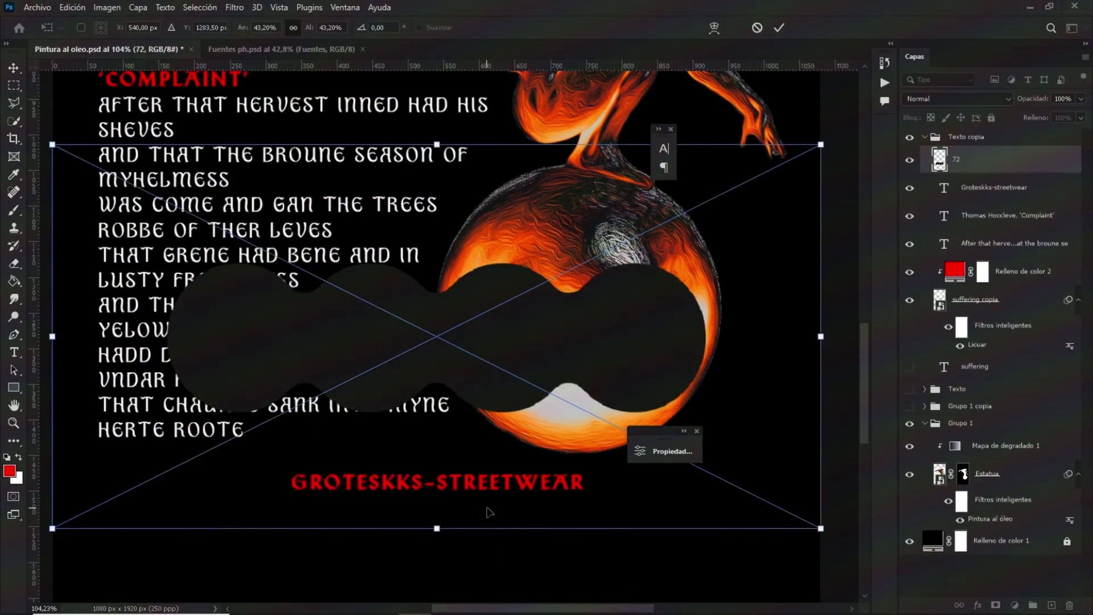
{"action": "mouse_move", "coordinate": [820, 528]}
{"action": "left_mouse_down"}
{"action": "mouse_move", "coordinate": [556, 359]}
{"action": "mouse_move", "coordinate": [478, 537]}
{"action": "left_mouse_up"}
{"action": "key", "text": "Return"}
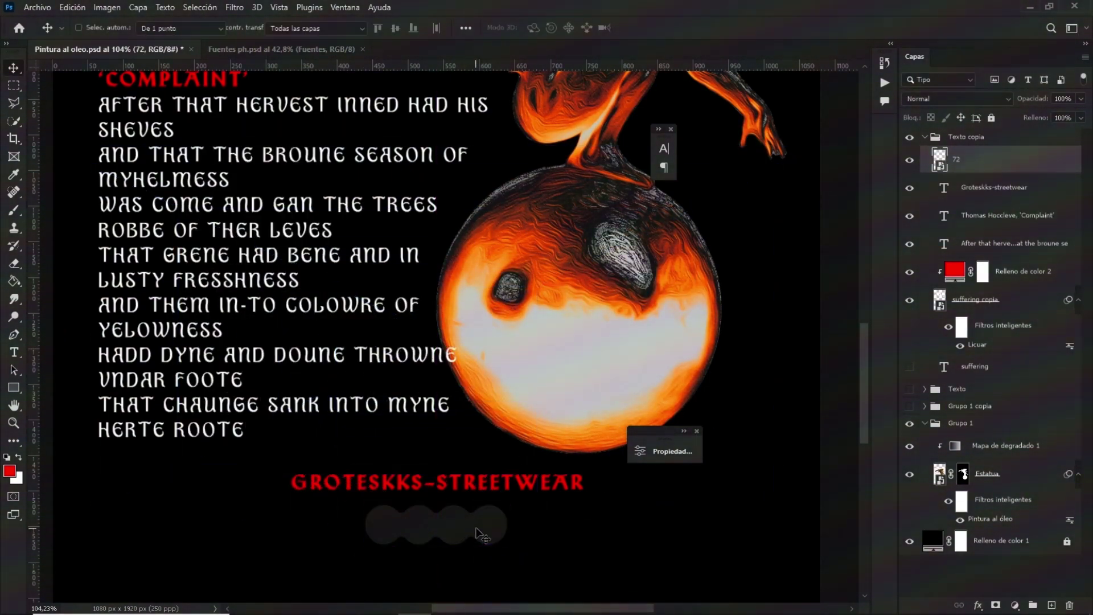
Tint the dots red with Hue/Saturation and shrink them further
{"action": "key", "text": "ctrl+u"}
{"action": "left_click_drag", "start_coordinate": [504, 282], "coordinate": [520, 280]}
{"action": "key", "text": "Return"}
{"action": "key", "text": "ctrl+t"}
{"action": "key", "text": "Return"}
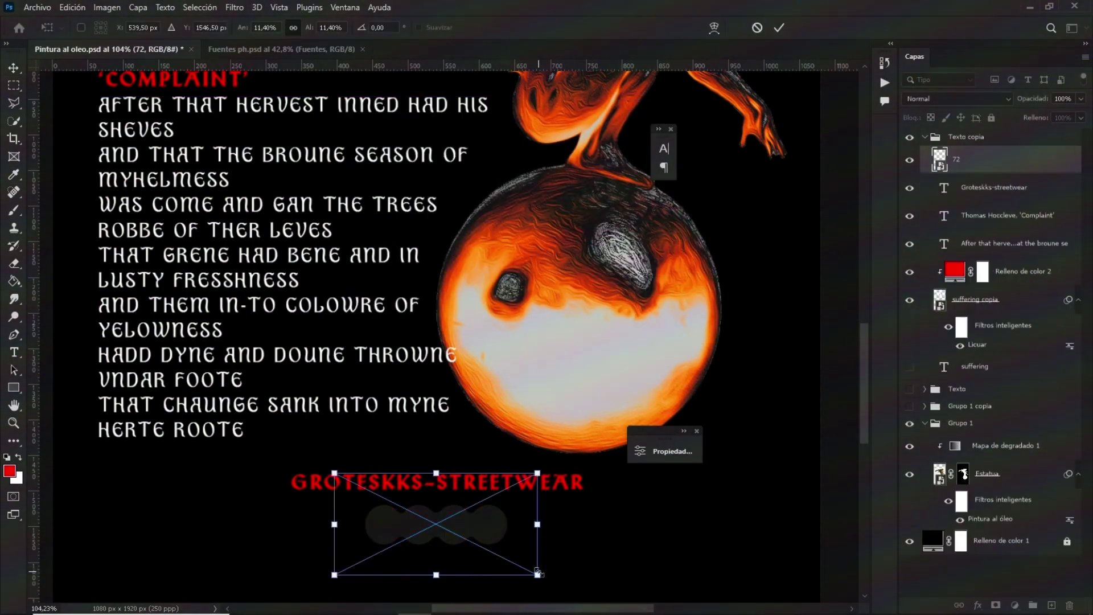
{"action": "left_click_drag", "start_coordinate": [549, 578], "coordinate": [521, 552]}
{"action": "key", "text": "Return"}
{"action": "key", "text": "ctrl+0"}
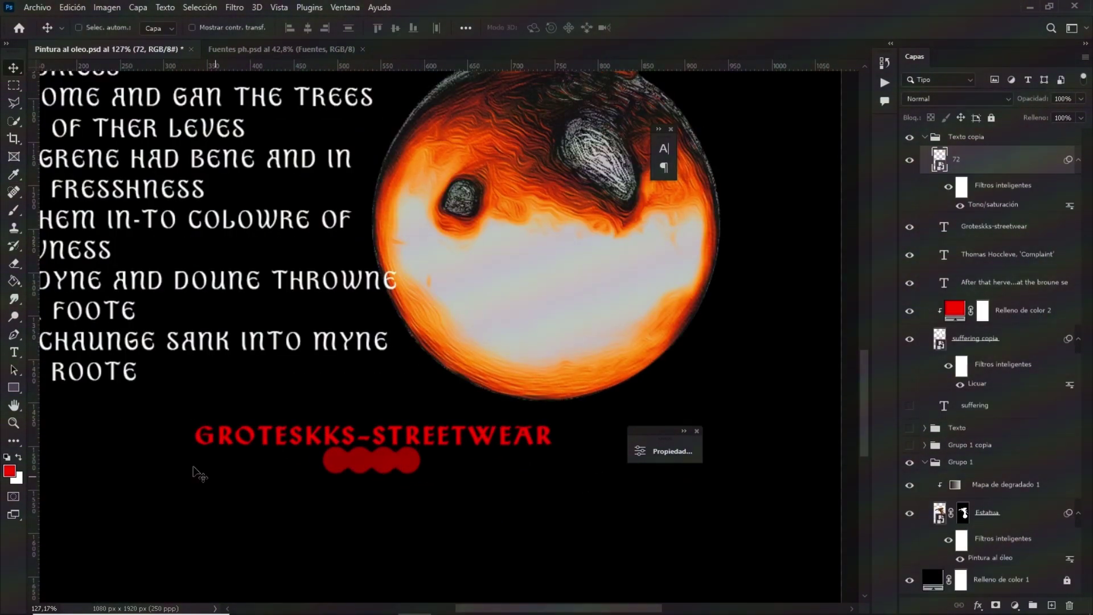